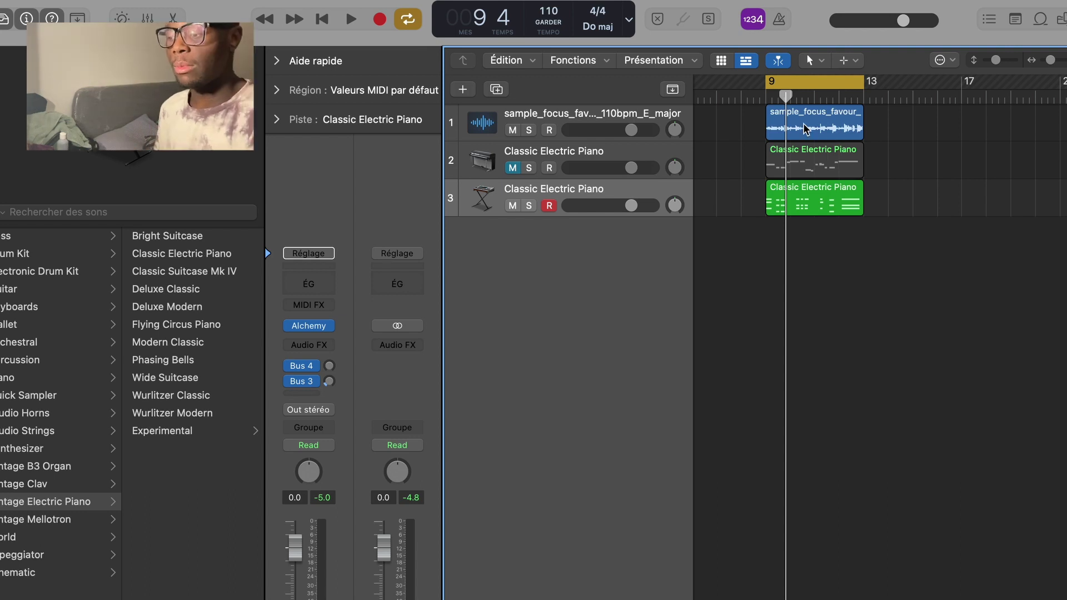
Move the playhead to bar 9, select the third track's Classic Electric Piano region and open that track's Alchemy instrument
drag(785, 96, 766, 96)
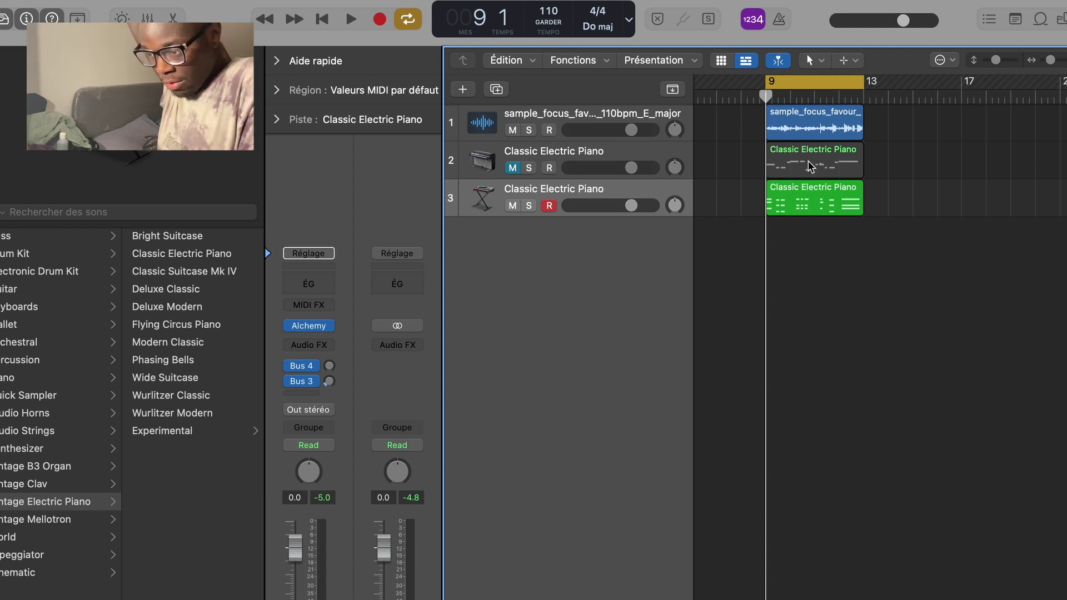
click(780, 213)
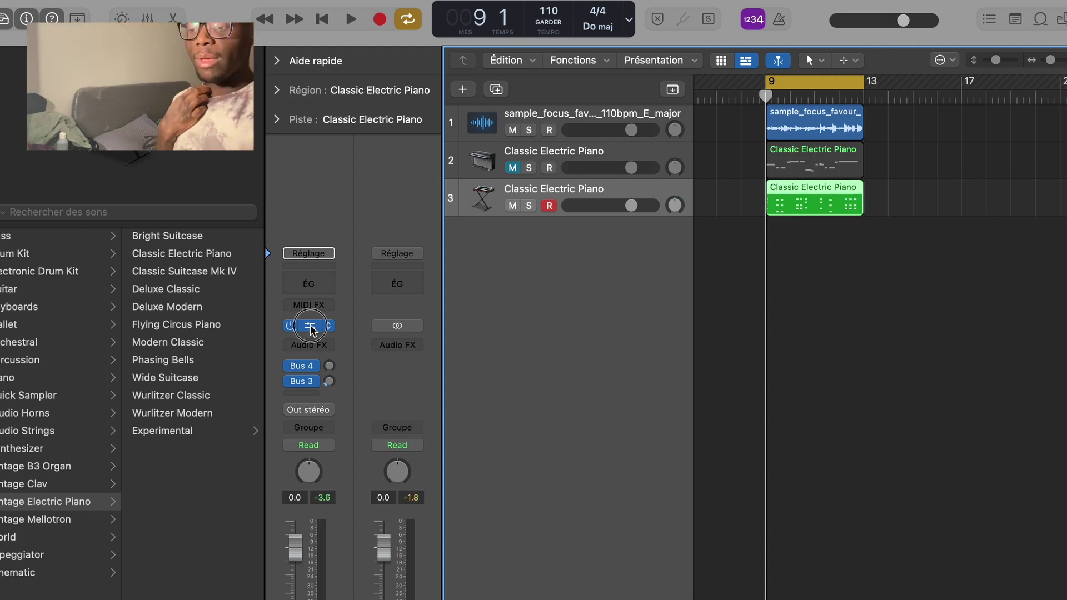
click(309, 325)
drag(592, 302, 602, 36)
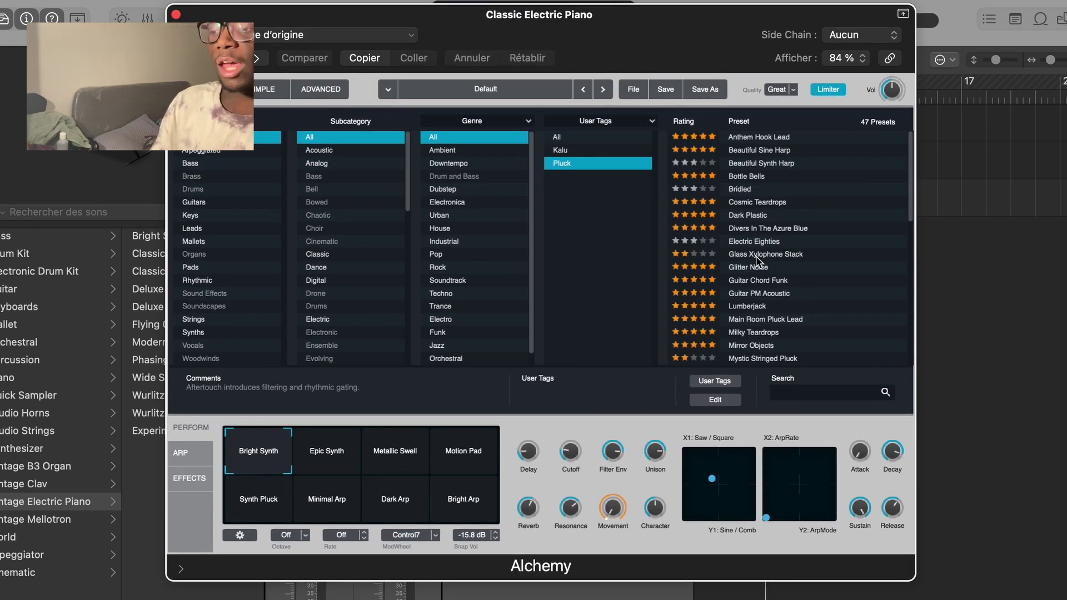
Browse the presets tagged Pluck and load Simple Short Pluck on the third track, stopping playback after auditioning it
scroll(755, 256, down, 10)
scroll(756, 256, up, 10)
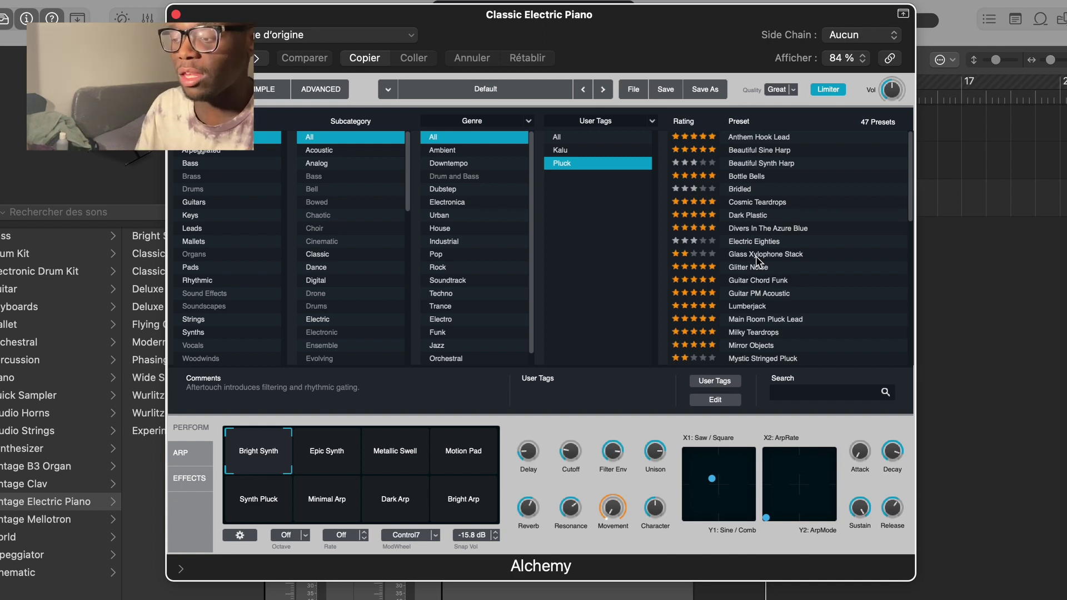
scroll(756, 255, down, 10)
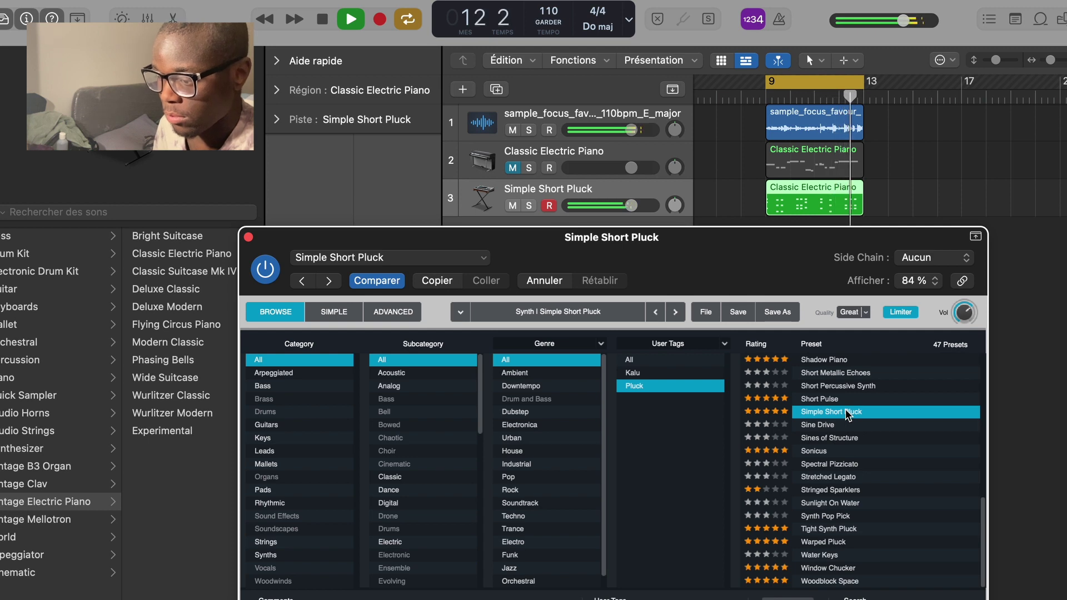
key(space)
scroll(850, 425, up, 3)
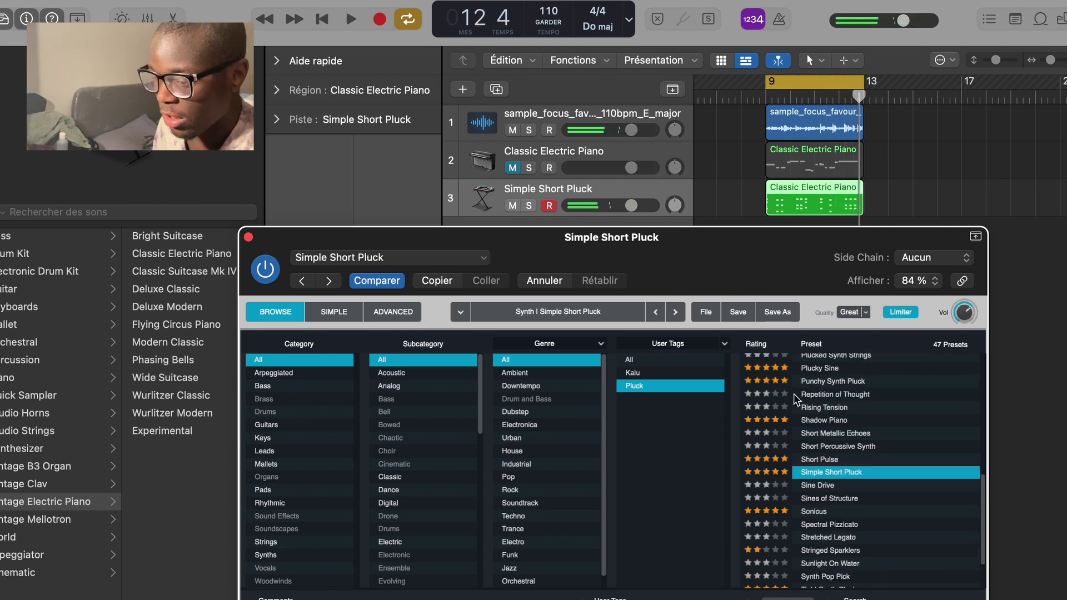
Duplicate the Simple Short Pluck track and copy its region onto the new track, soloing it only temporarily
click(495, 90)
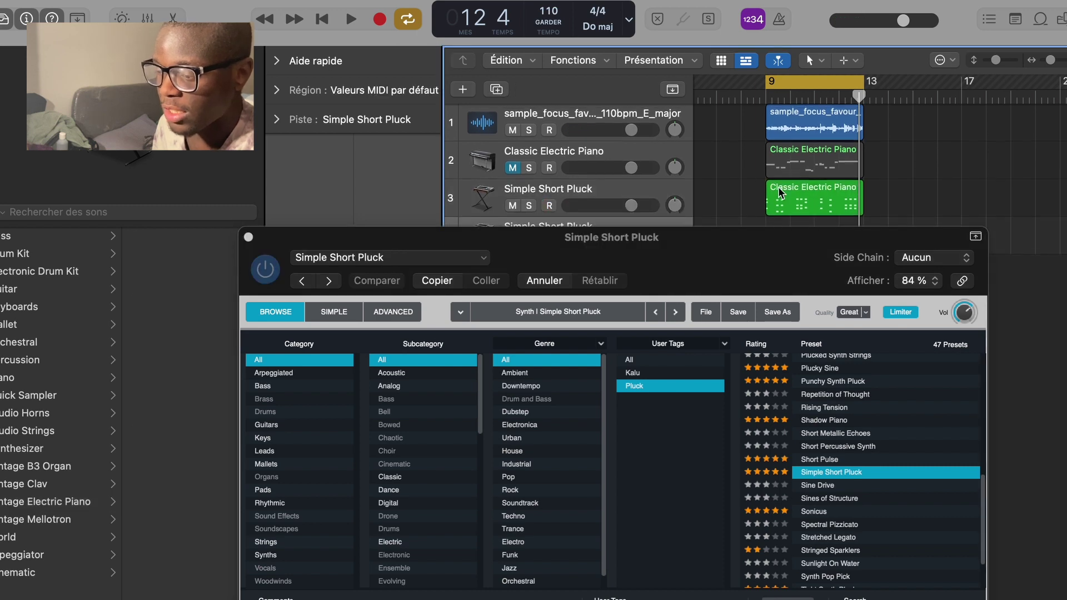
drag(792, 189, 792, 227)
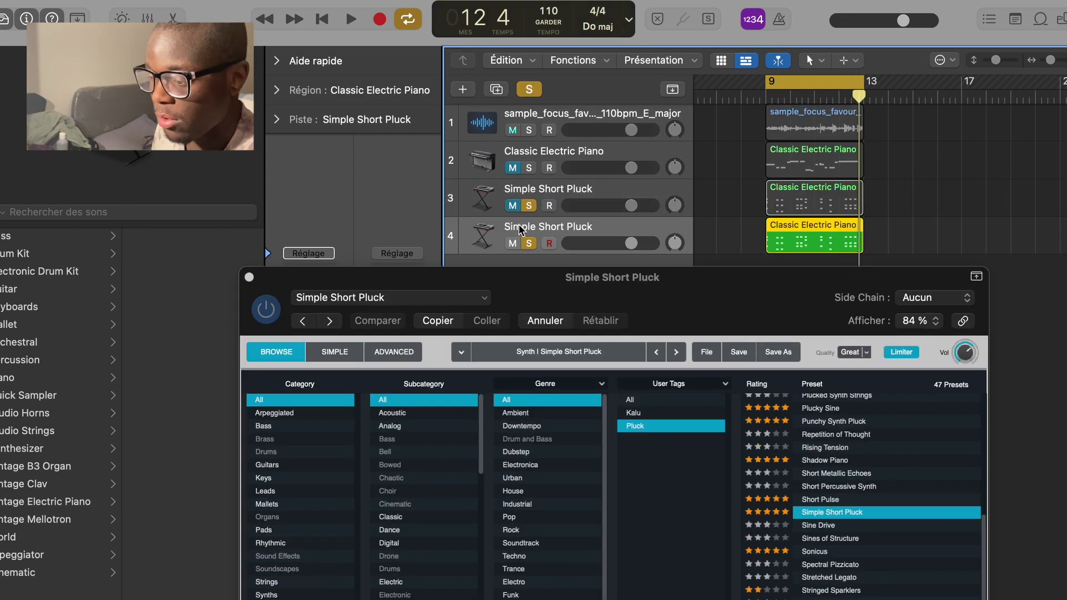
key(s)
click(528, 243)
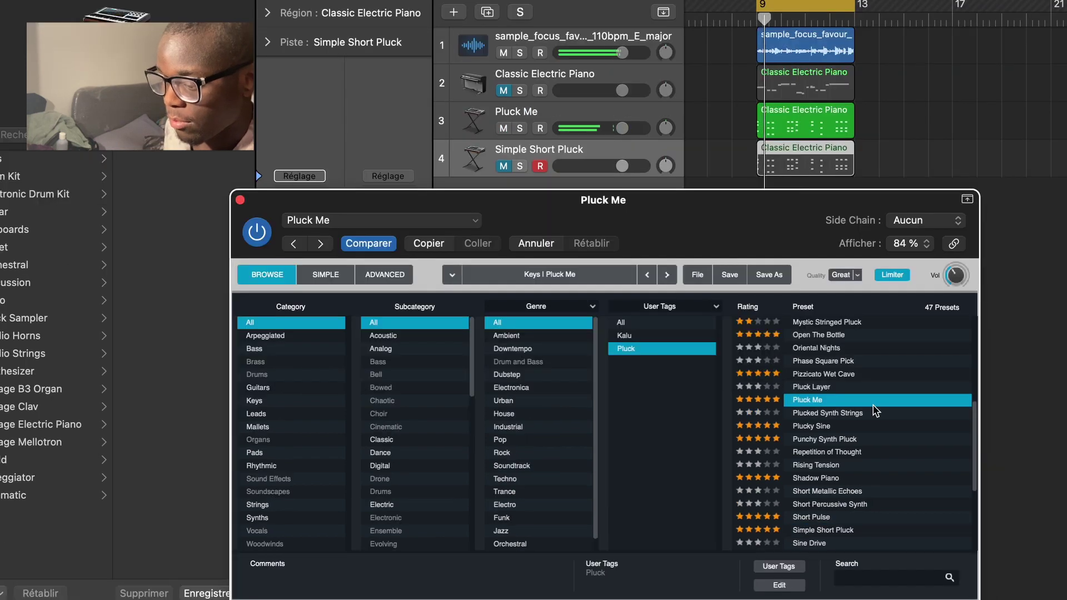
Audition the Glass Xylophone Stack preset and load Anthem Hook Lead on the third track
scroll(852, 359, up, 4)
click(852, 358)
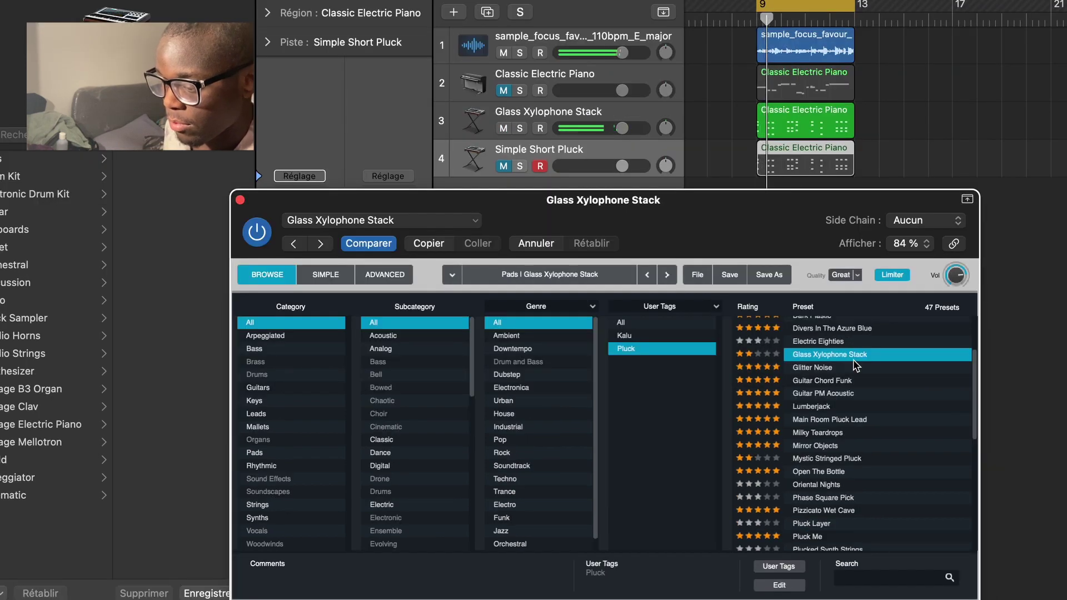
scroll(873, 389, down, 5)
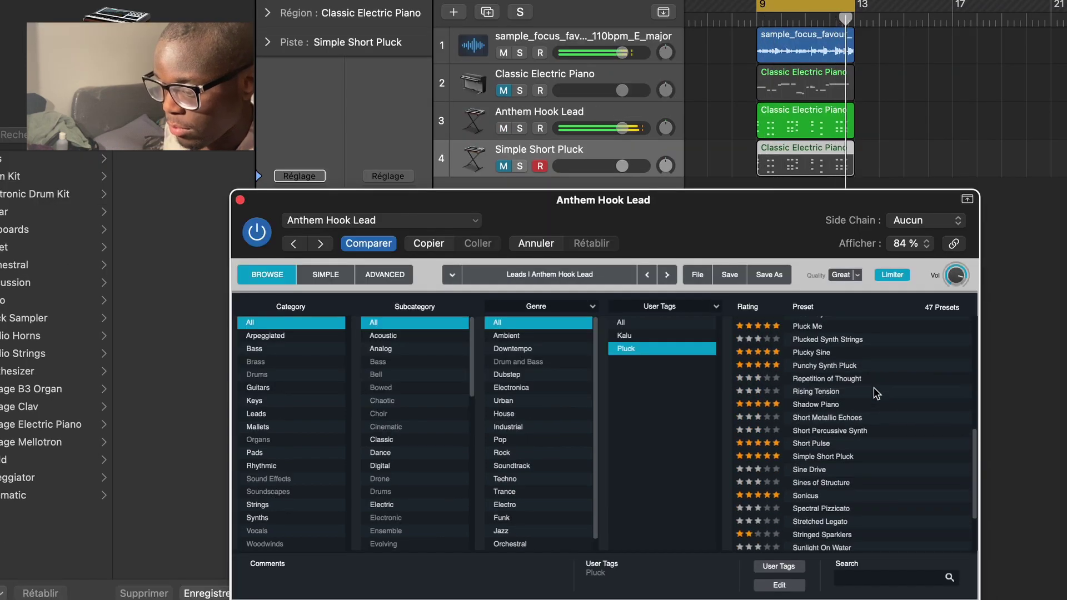
drag(773, 220, 712, 16)
Examine Anthem Hook Lead's advanced settings, including the filter cutoff, Pluck snapshot and source A's sampler section, and close the instrument window
click(334, 73)
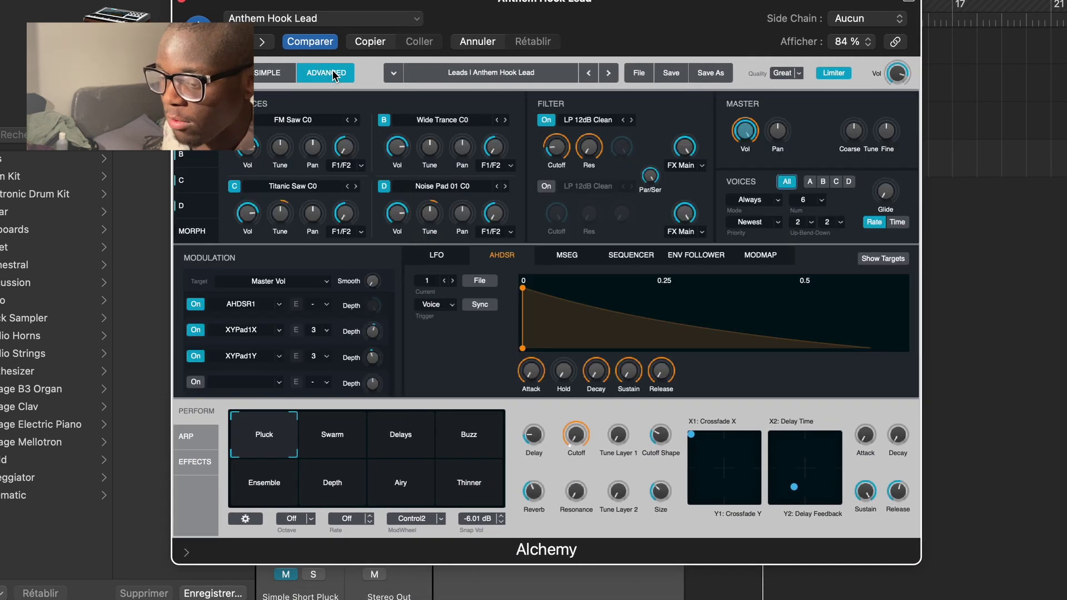
click(552, 148)
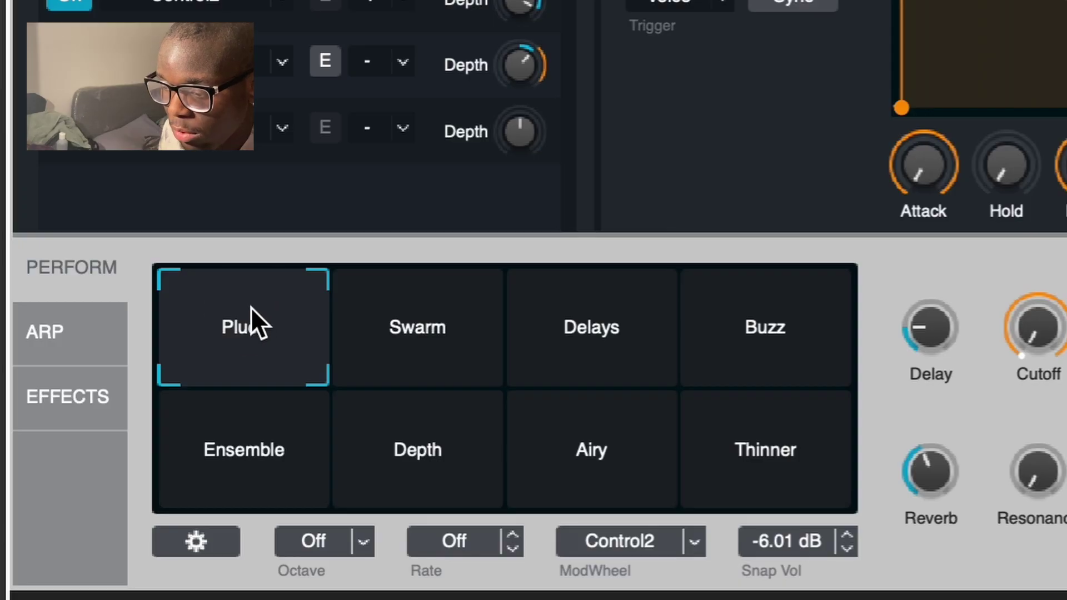
click(251, 309)
click(517, 475)
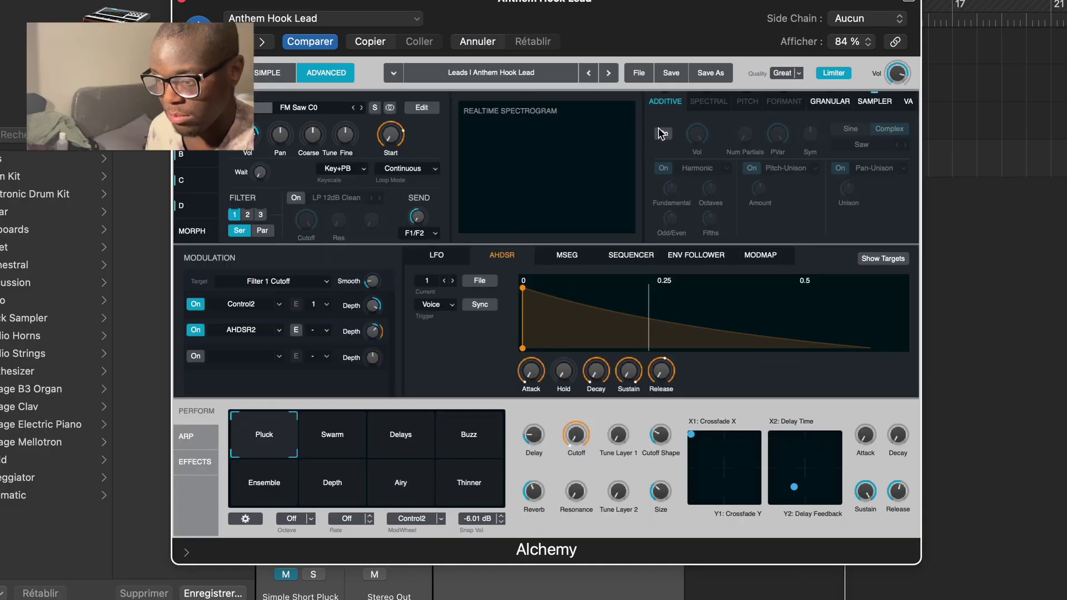
click(874, 101)
click(183, 3)
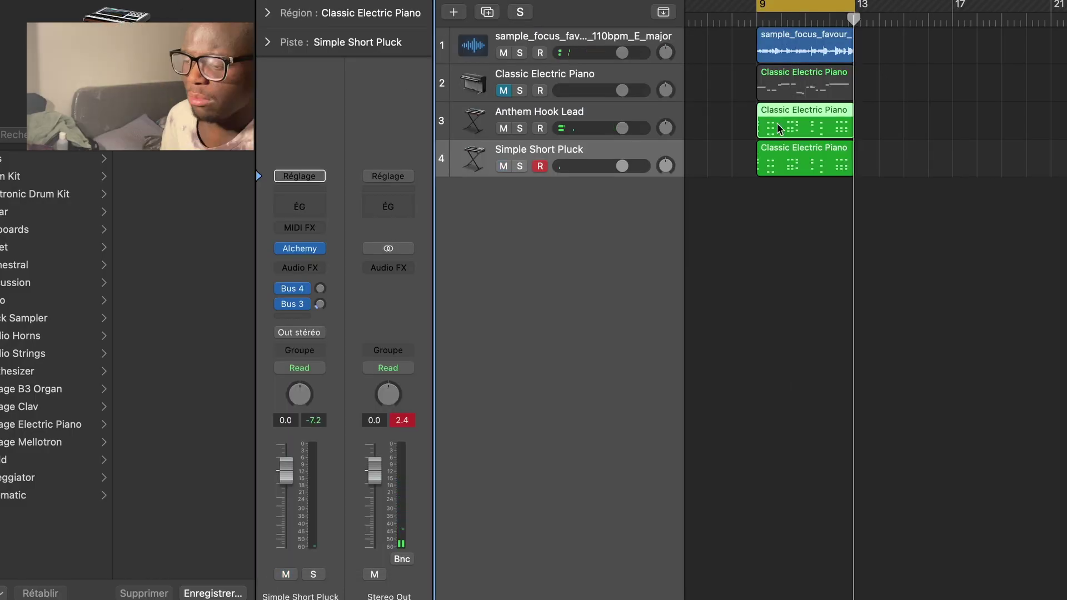
Duplicate the fourth track, Simple Short Pluck, and copy its region onto the new fifth track
click(487, 13)
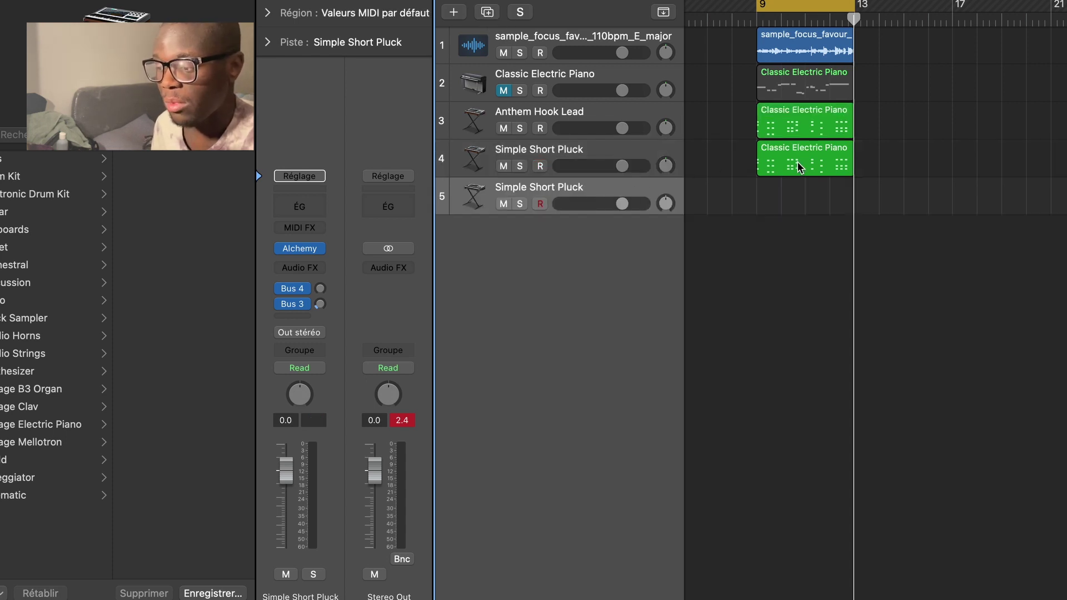
drag(796, 161, 780, 210)
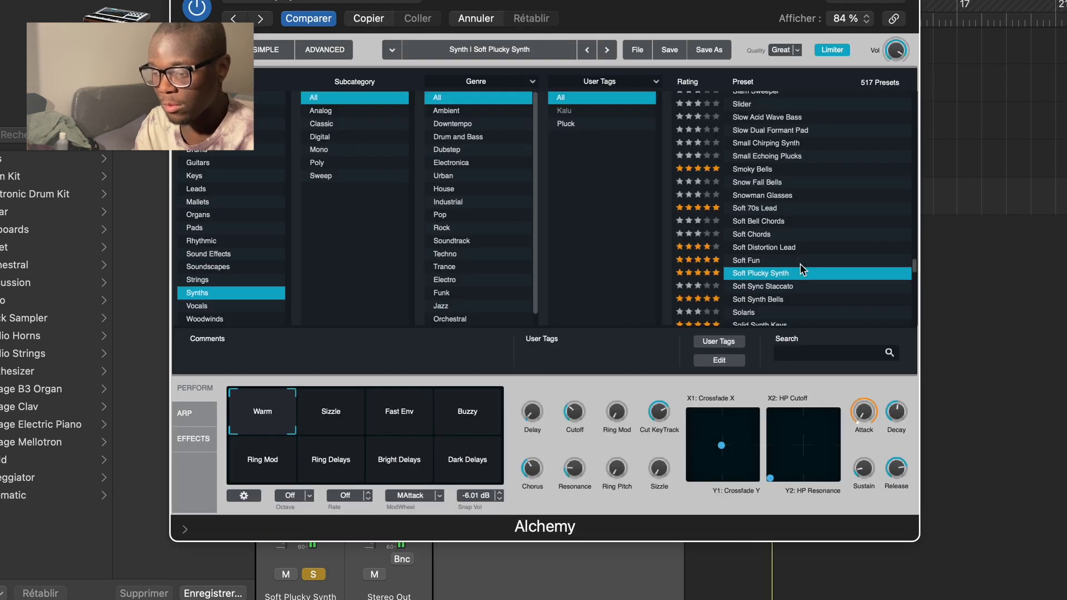
Assign the Pluck user tag to the Soft Plucky Synth preset
scroll(800, 269, down, 3)
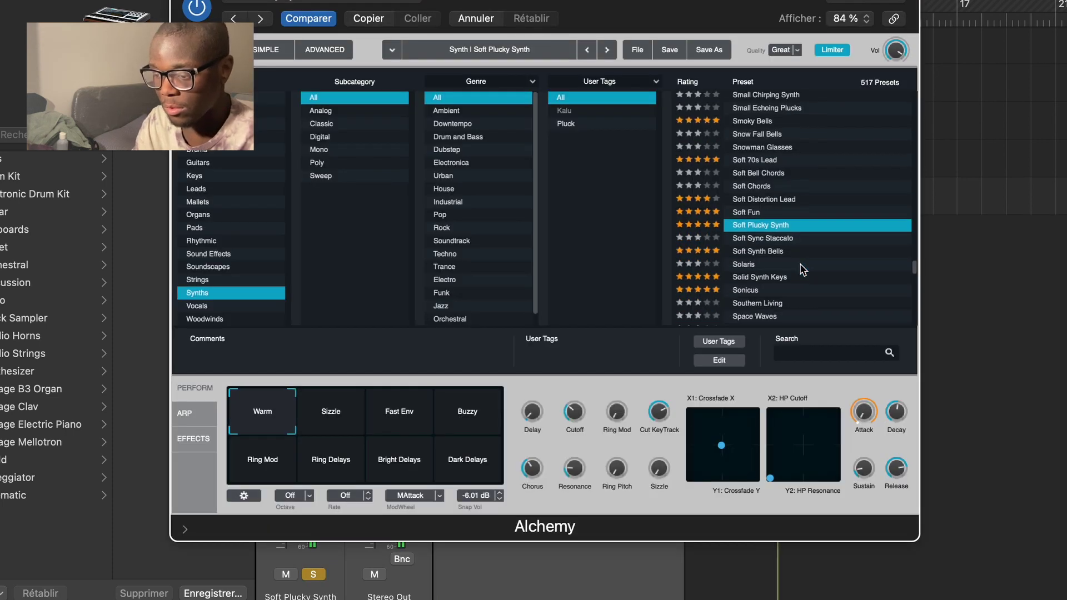
click(725, 345)
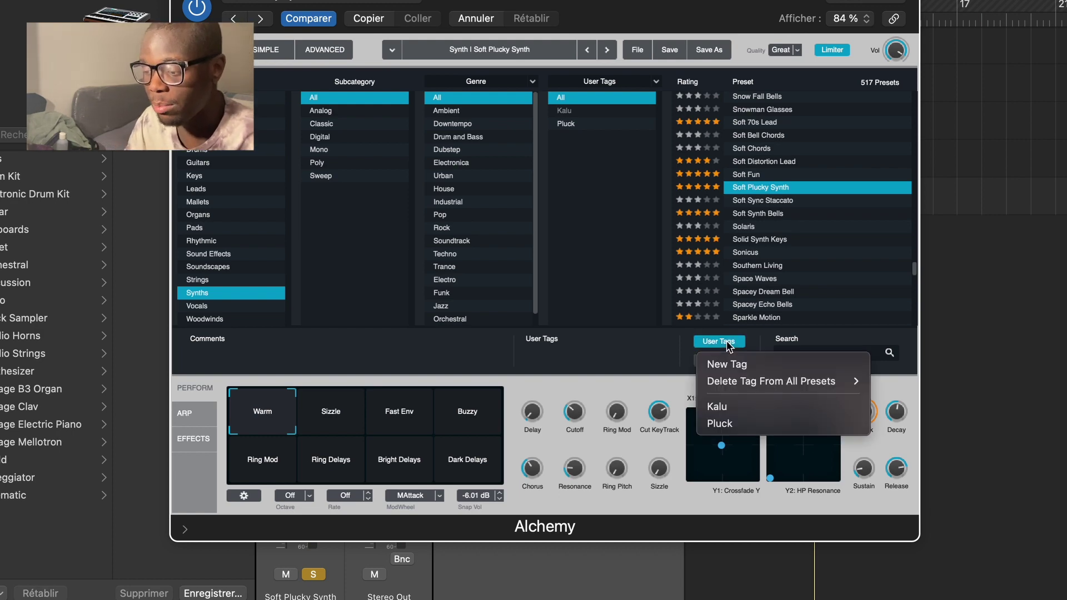
click(743, 424)
Load a preset further down the Synths list and check its user tags
scroll(763, 290, down, 3)
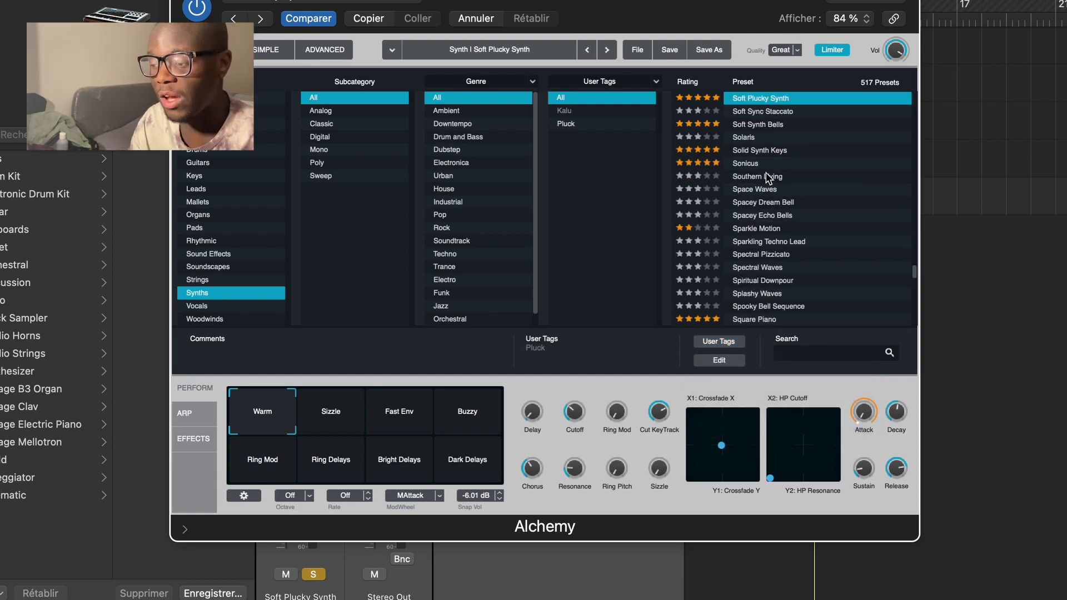
scroll(789, 200, down, 2)
click(798, 191)
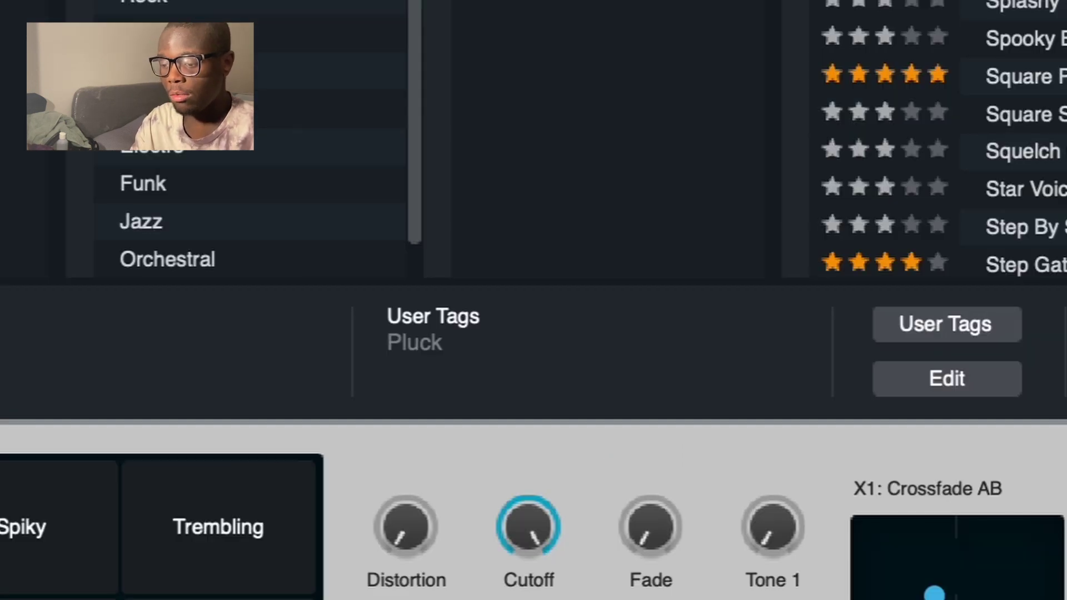
Load the Retro Synth Pluck preset, look over its advanced settings and assign it the Pluck user tag
scroll(917, 139, up, 10)
click(778, 138)
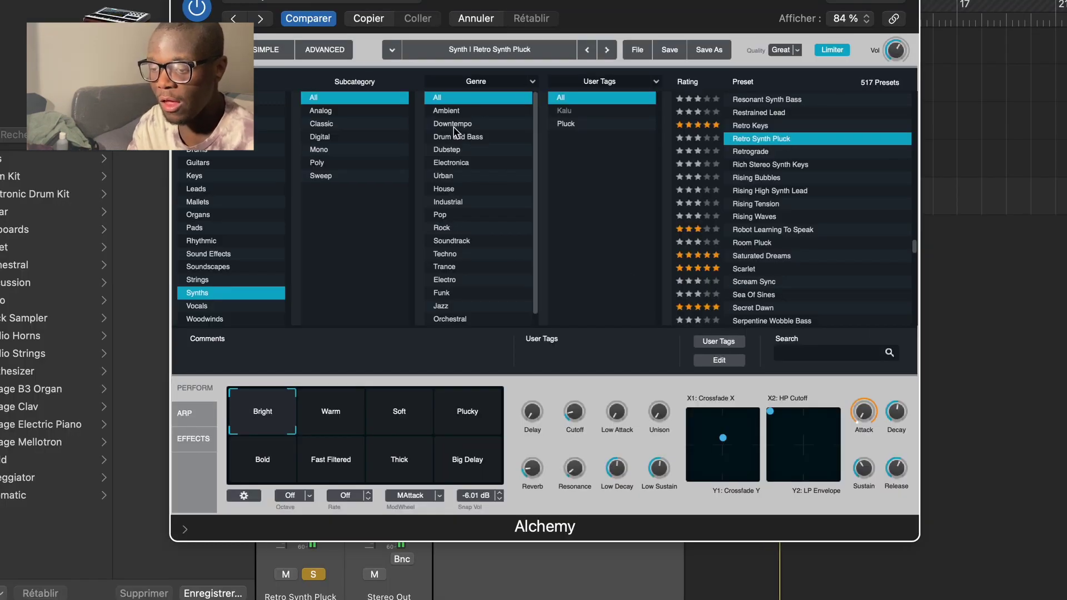
click(333, 49)
click(261, 50)
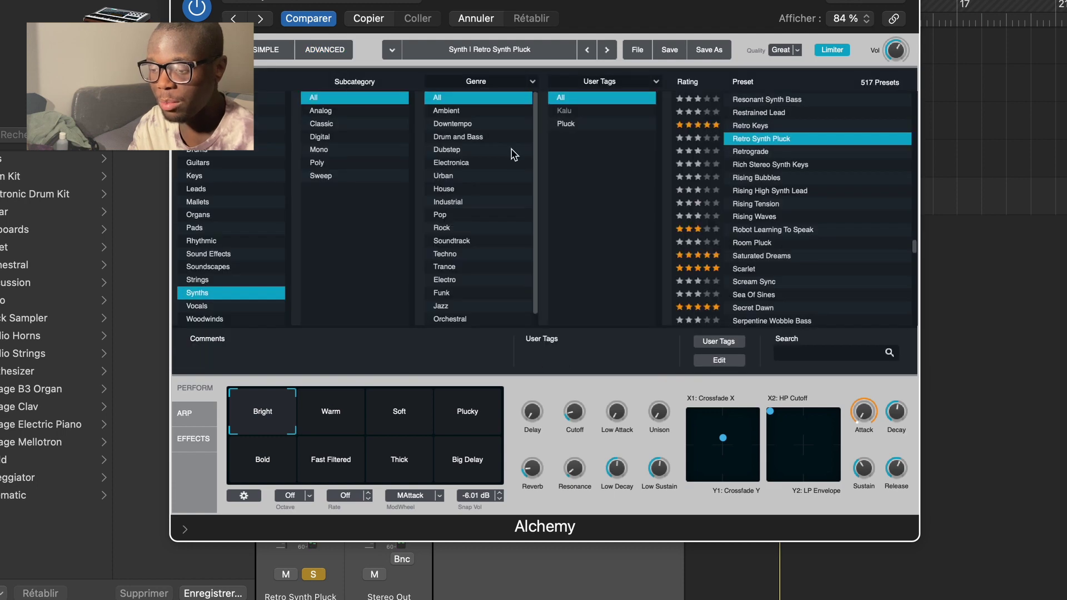
click(724, 344)
click(728, 427)
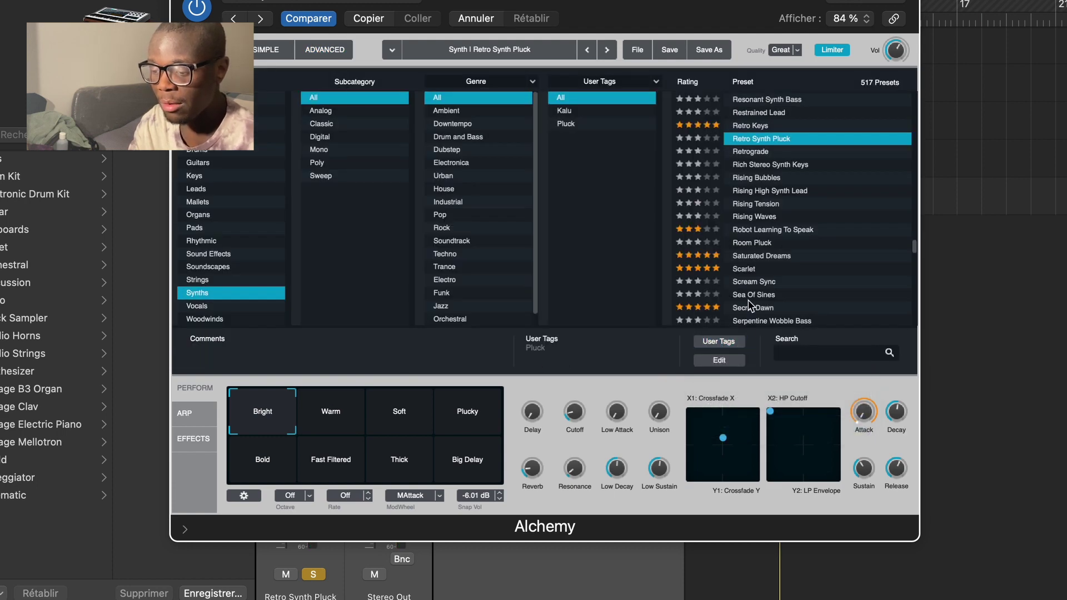
Audition the Pulses and Pad preset from the Synths category
scroll(780, 256, down, 3)
scroll(781, 256, up, 10)
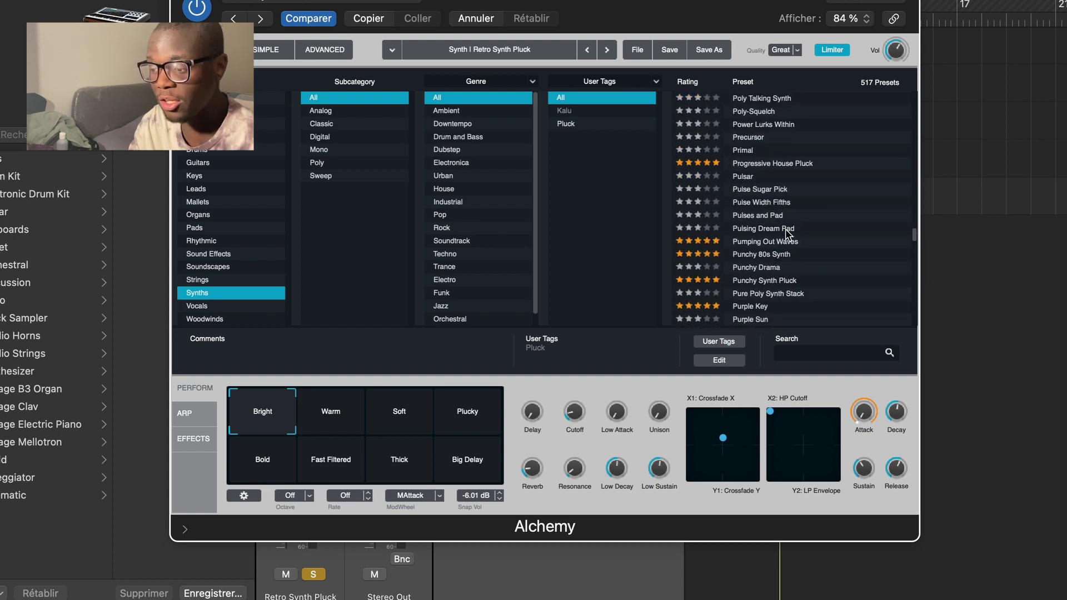
click(793, 217)
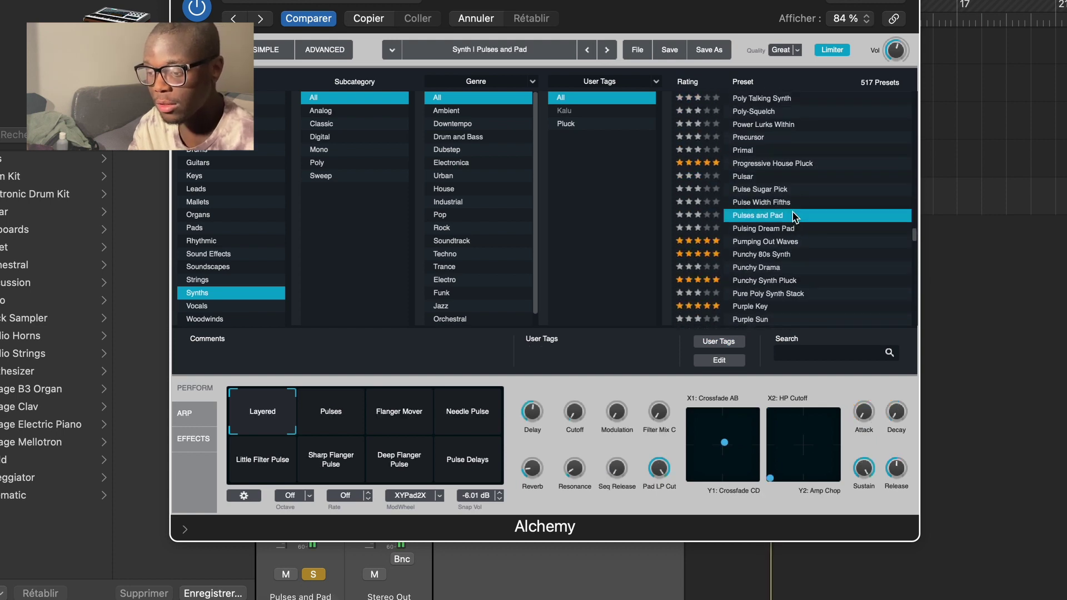
Load the Primal preset, look over its advanced settings and assign it the Pluck user tag
click(772, 151)
scroll(772, 155, up, 5)
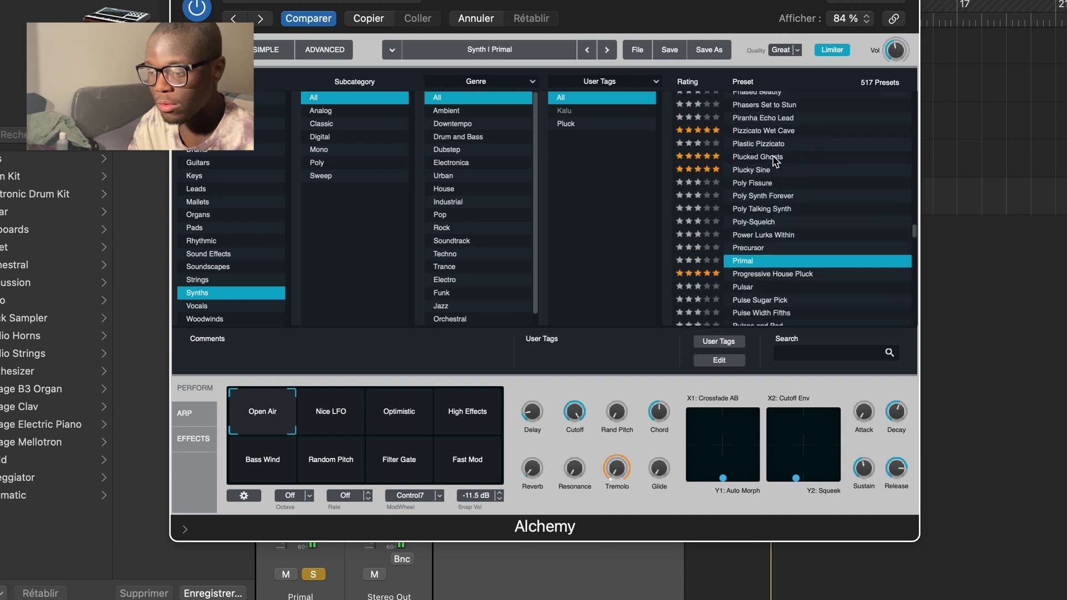
click(325, 51)
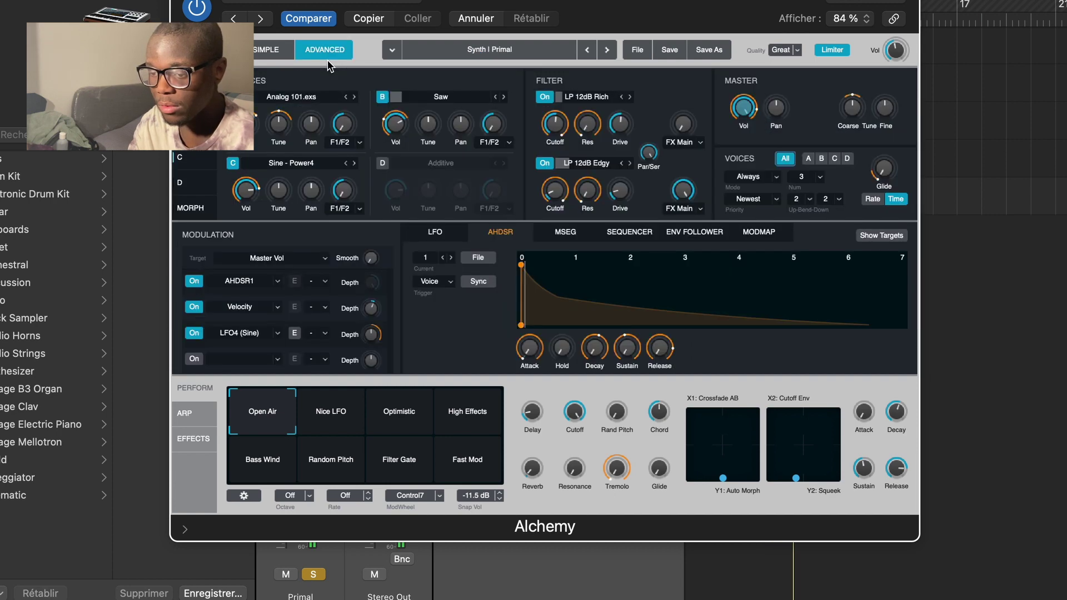
click(239, 50)
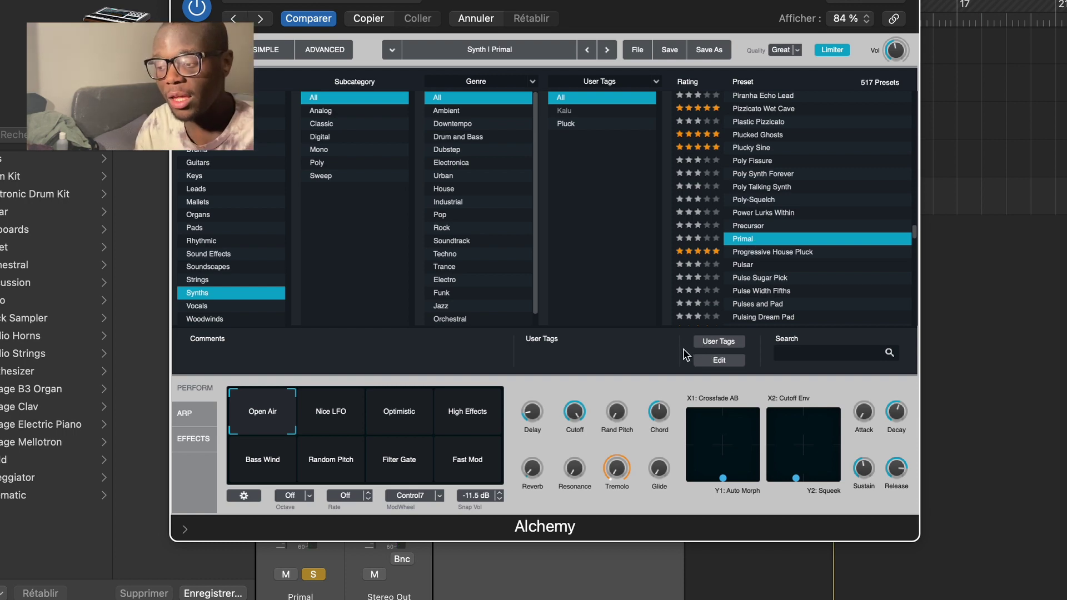
click(705, 345)
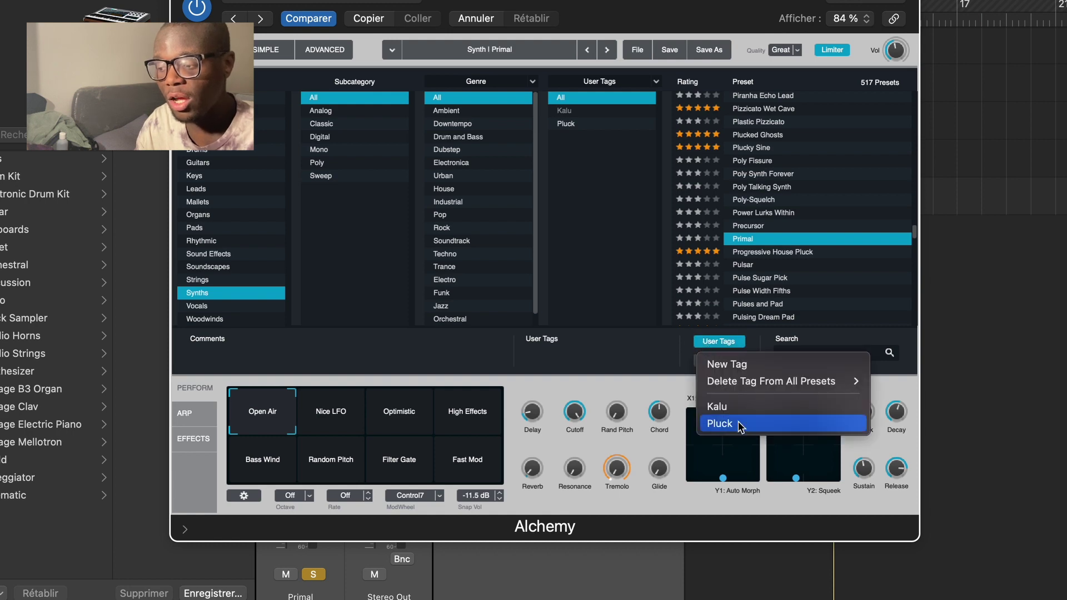
click(738, 421)
Audition the Phase Square Pick preset and check its user tags without changing them
scroll(752, 204, up, 1)
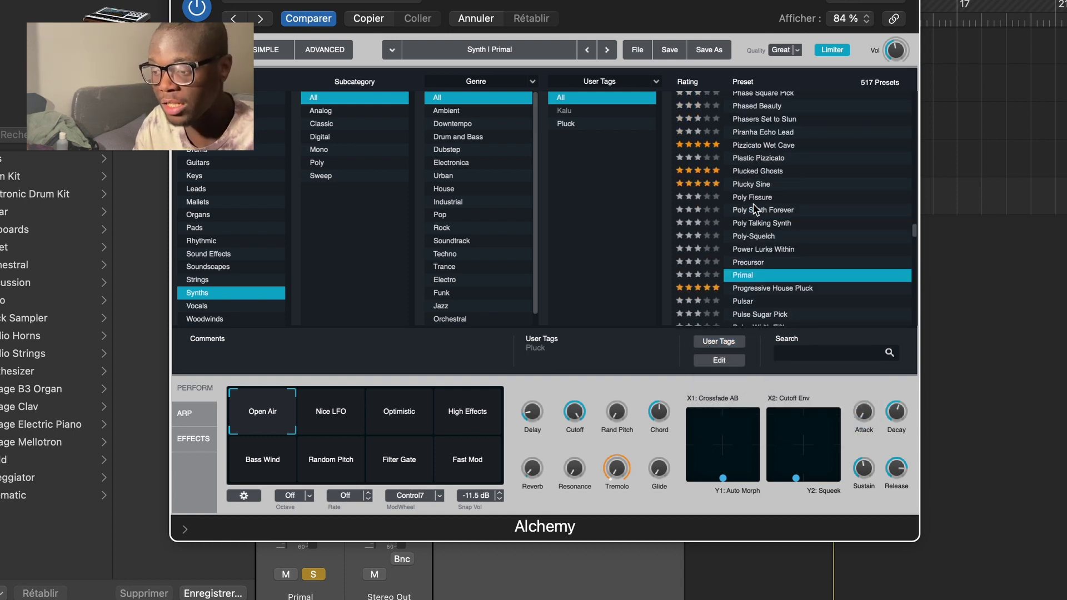
scroll(752, 203, up, 2)
click(767, 127)
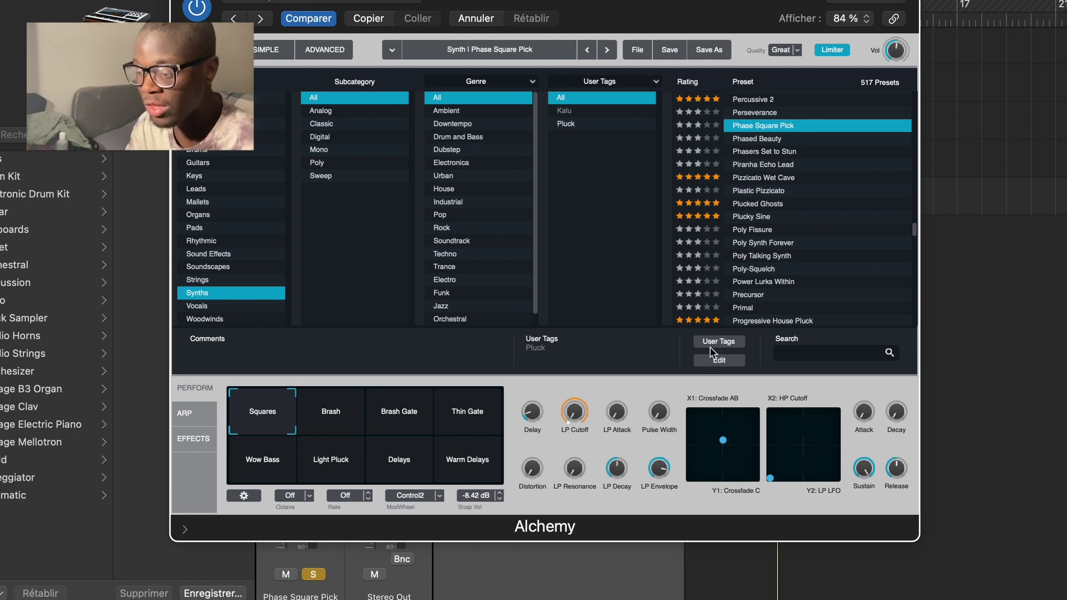
click(723, 335)
click(668, 371)
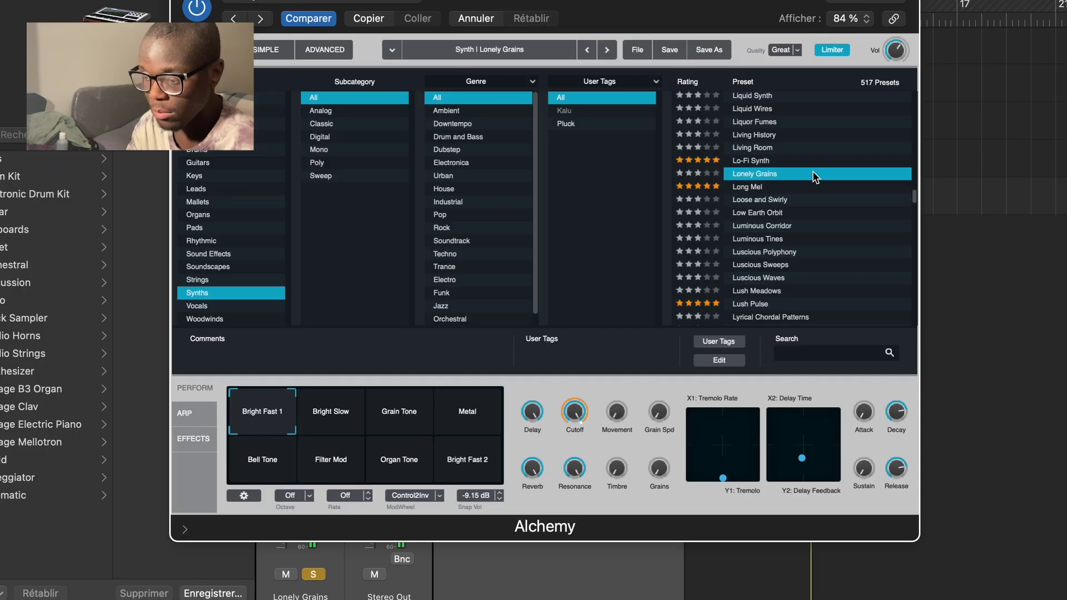
Load the Ice Blinks preset from the Synths category
scroll(813, 176, up, 4)
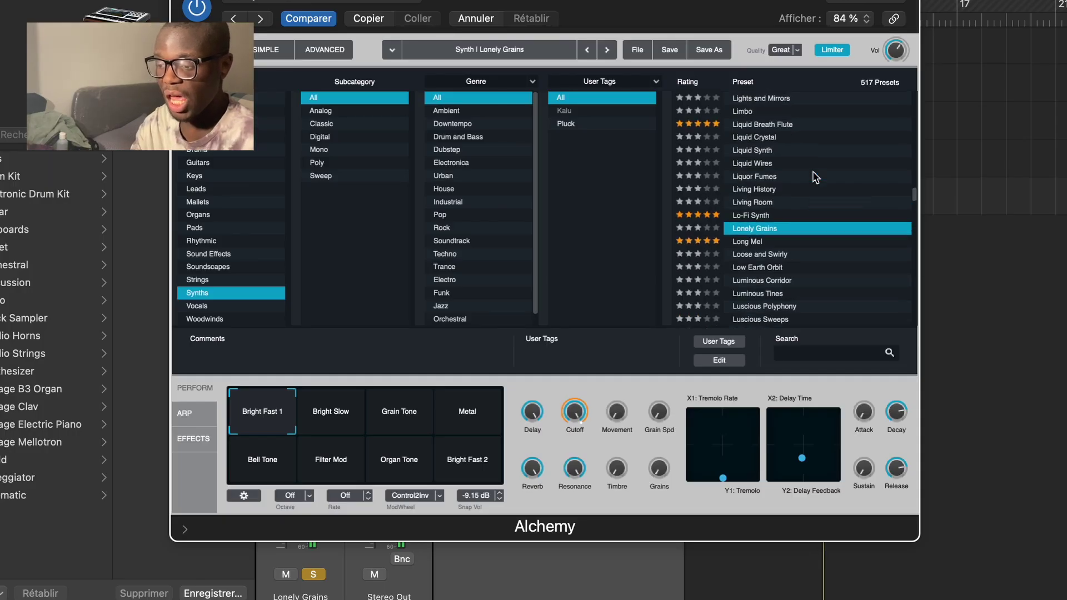
key(i)
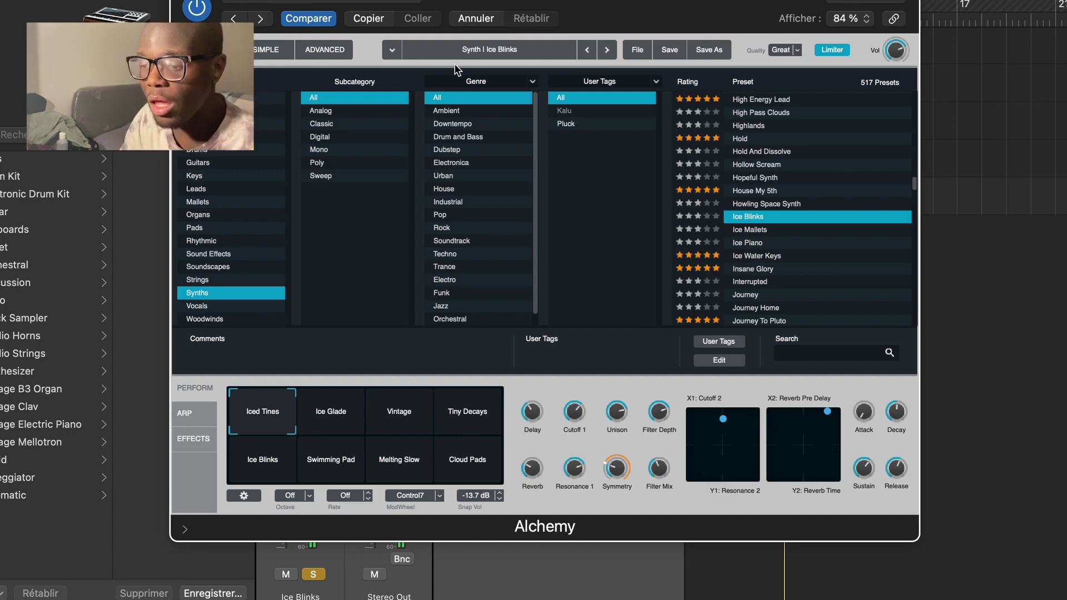
Rate the Ice Blinks preset five stars and assign it the Pluck user tag
click(339, 52)
mouse_move(653, 349)
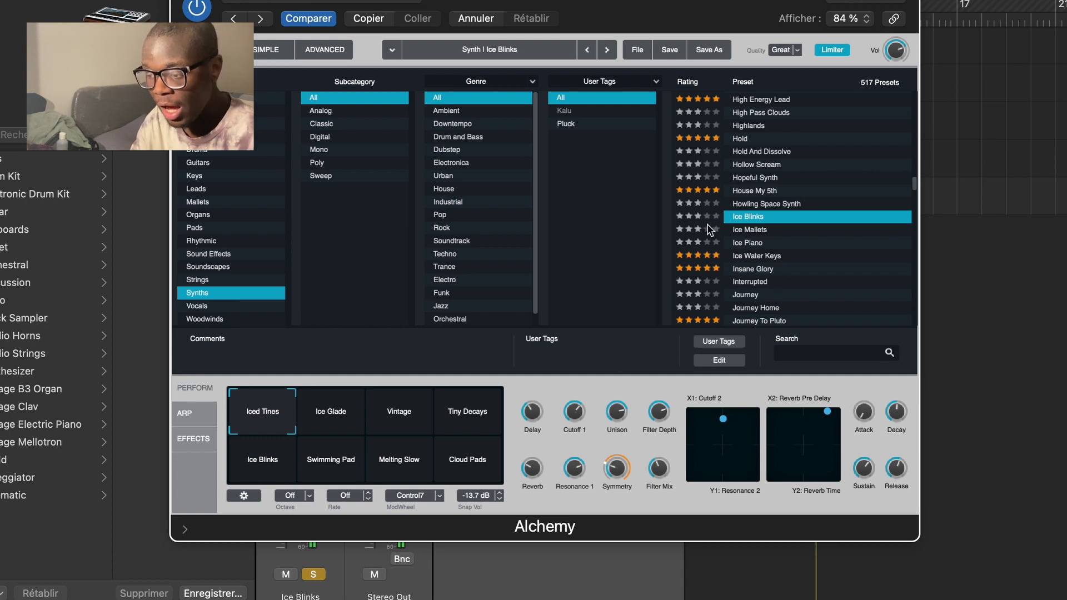
click(716, 216)
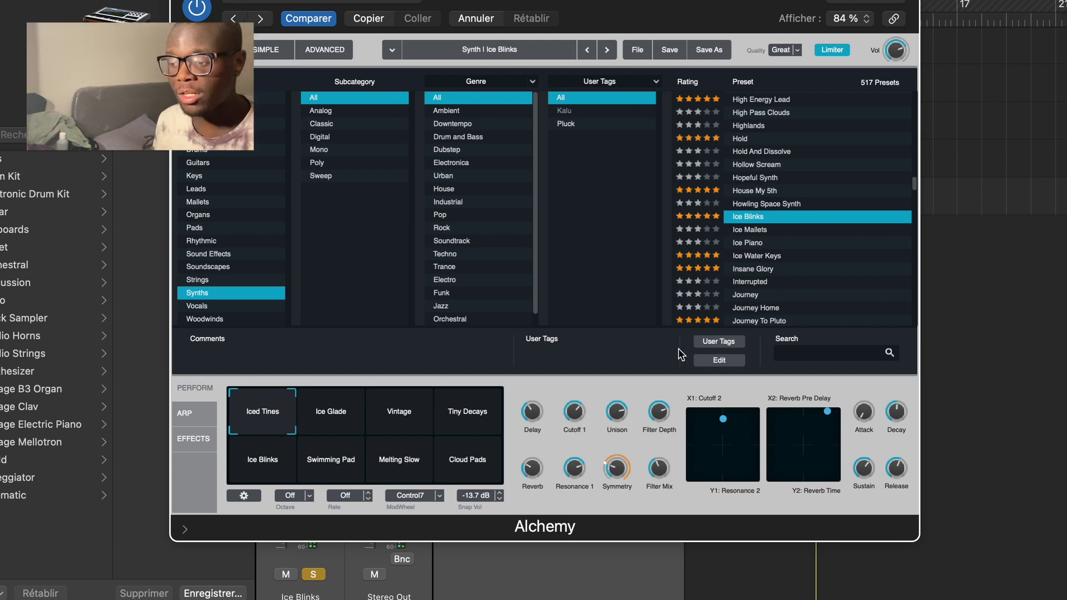
click(840, 217)
Load the Fluid PWM Pick preset from the Synths category and assign it the Pluck user tag
scroll(839, 212, up, 5)
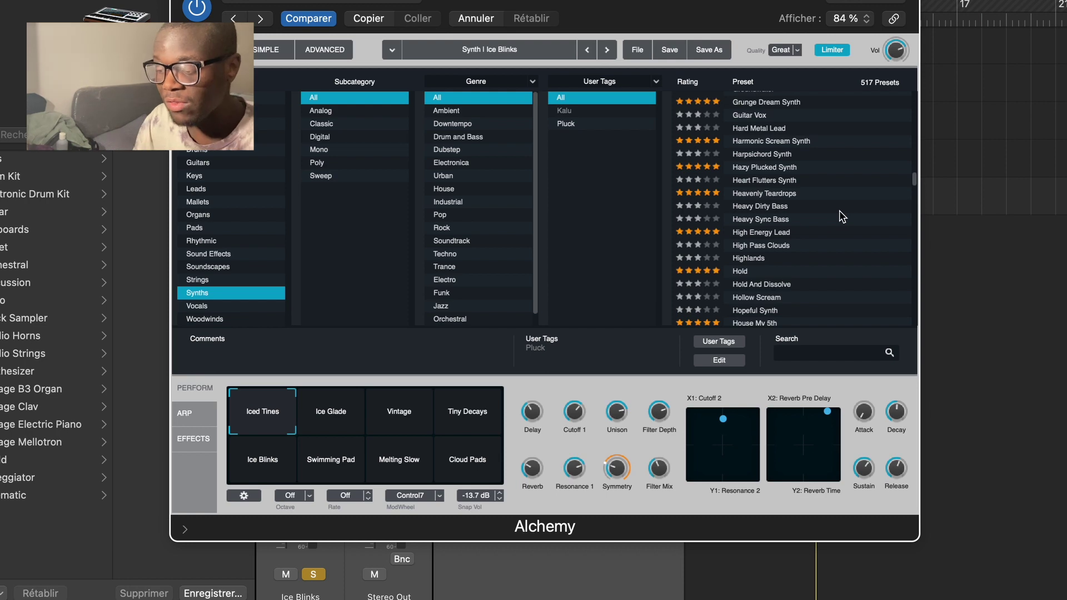
scroll(839, 210, up, 5)
click(783, 118)
scroll(781, 154, up, 5)
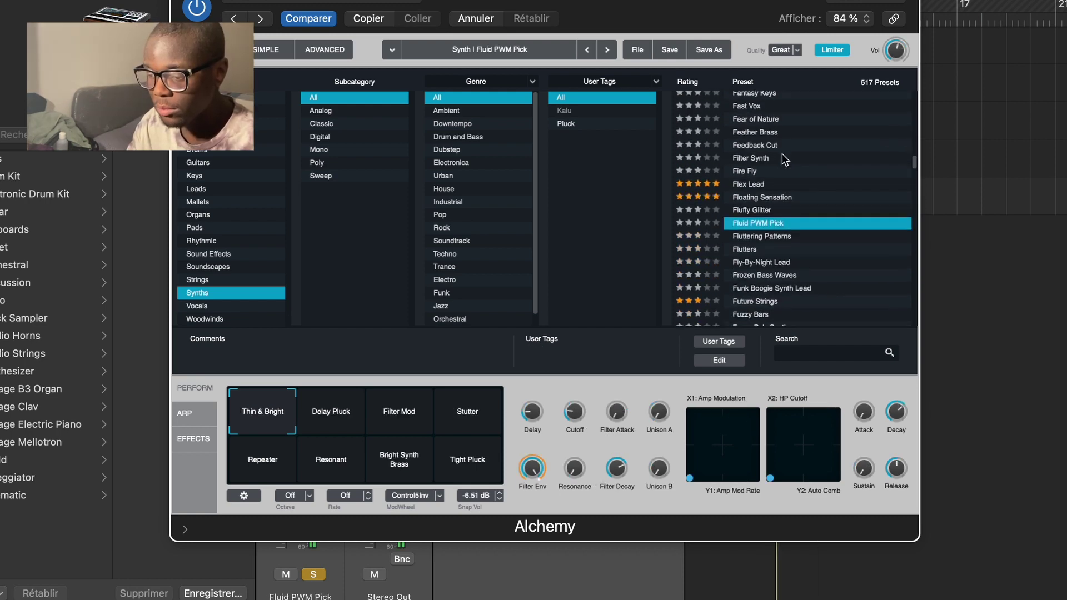
click(722, 341)
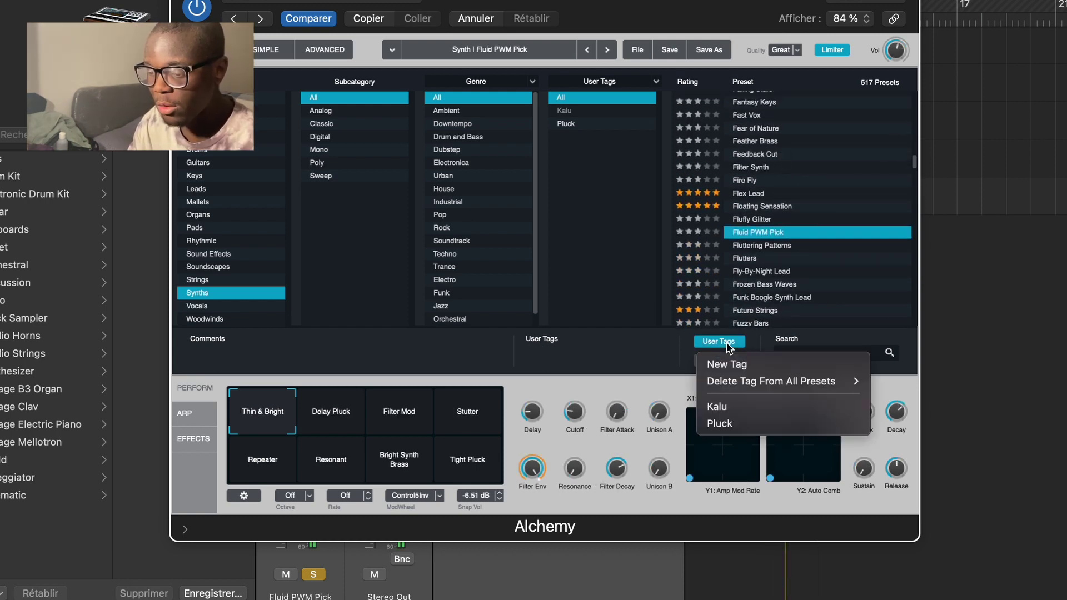
click(736, 422)
key(super+z)
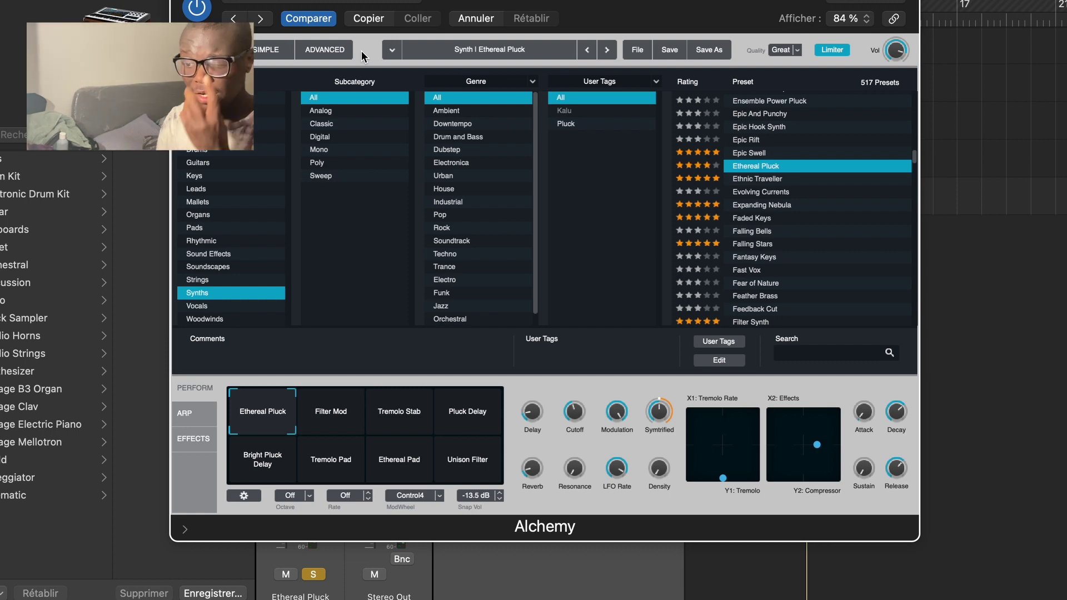
Look over the Ethereal Pluck preset's advanced and effects settings and assign it the Pluck user tag
click(325, 49)
click(190, 475)
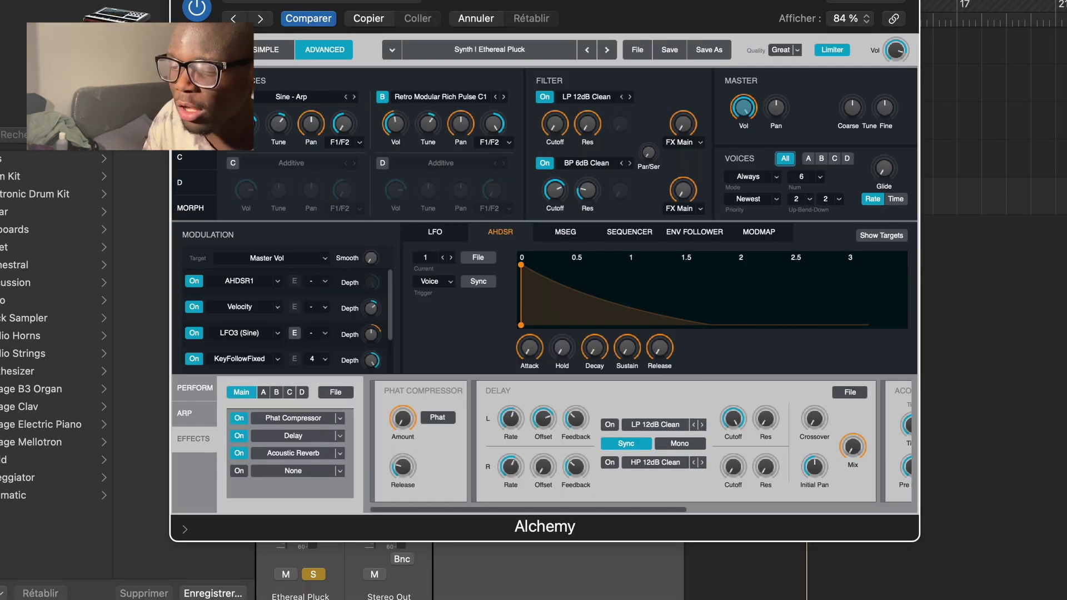
click(489, 49)
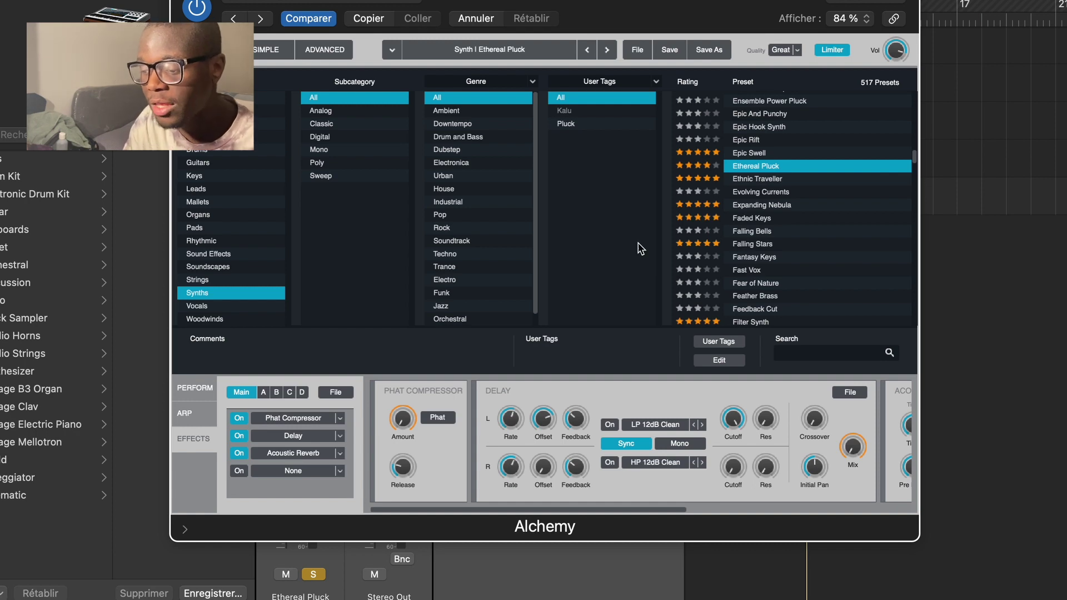
click(735, 348)
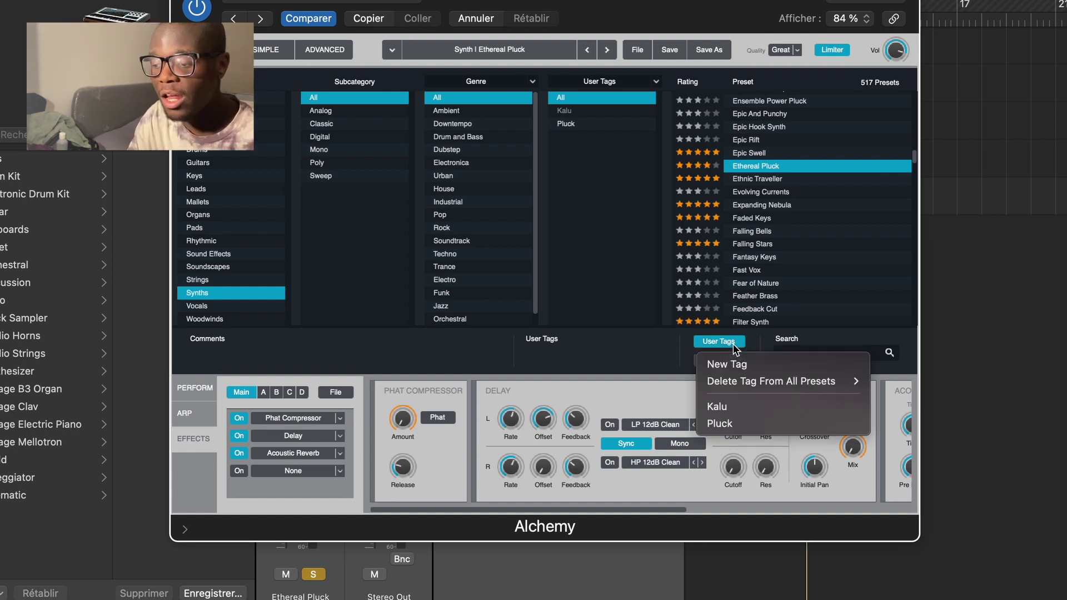
click(752, 423)
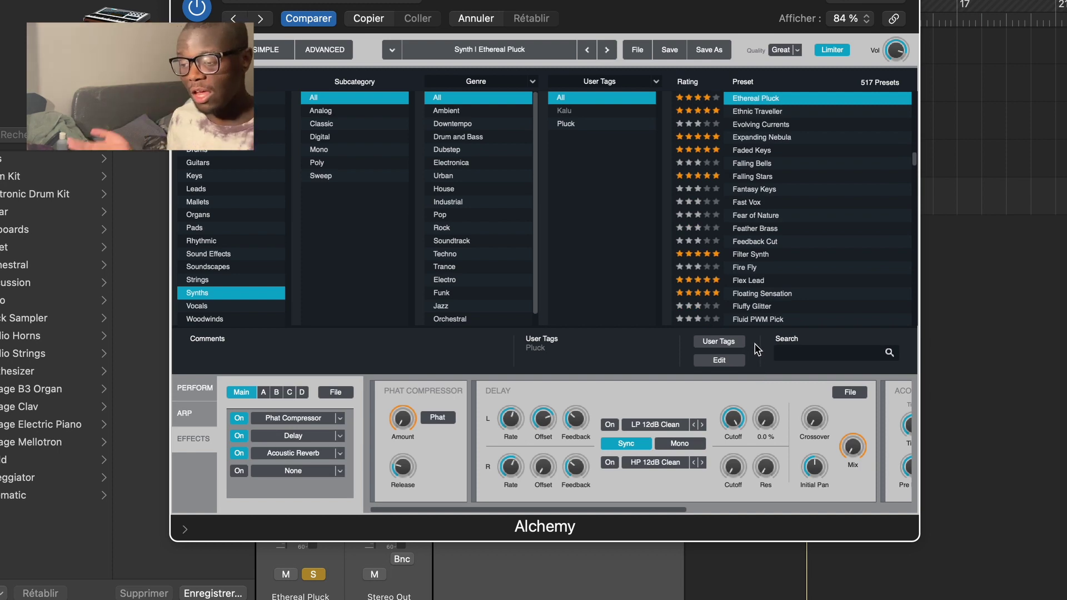
Audition the Elements preset and try to assign it the Pluck user tag
scroll(784, 257, up, 6)
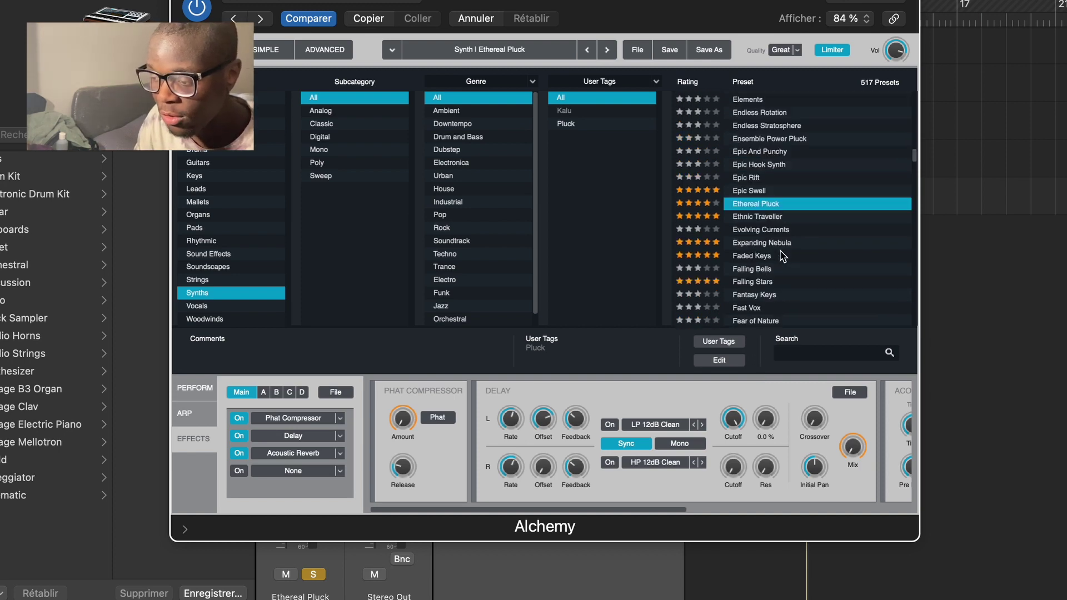
click(756, 224)
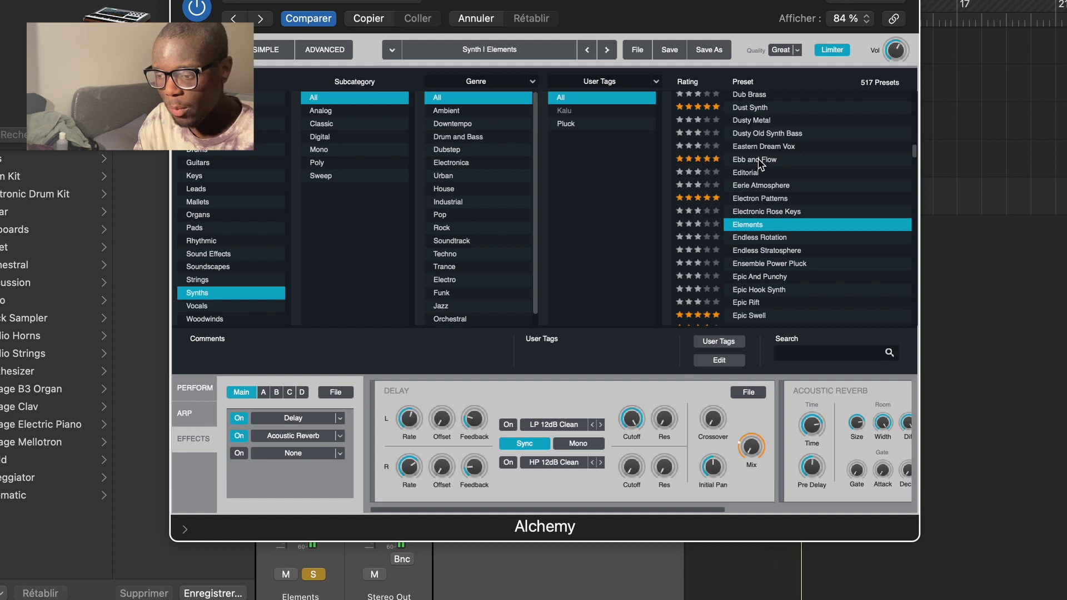
click(726, 345)
click(739, 425)
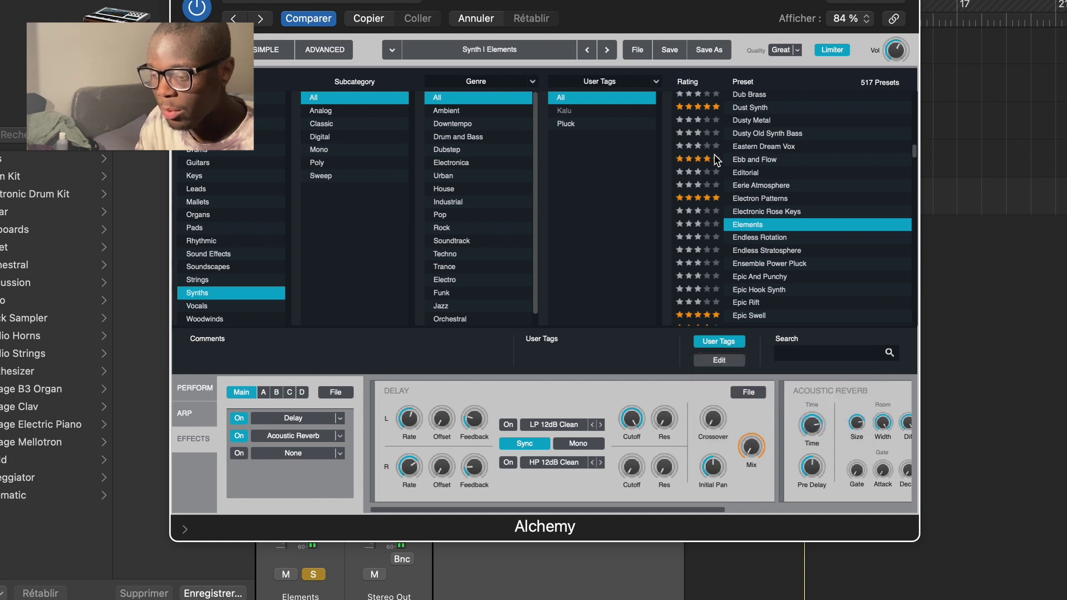
Uncover the track list, audition the Falling Stars preset with the soloed tracks and undo the last two changes
drag(657, 6, 683, 335)
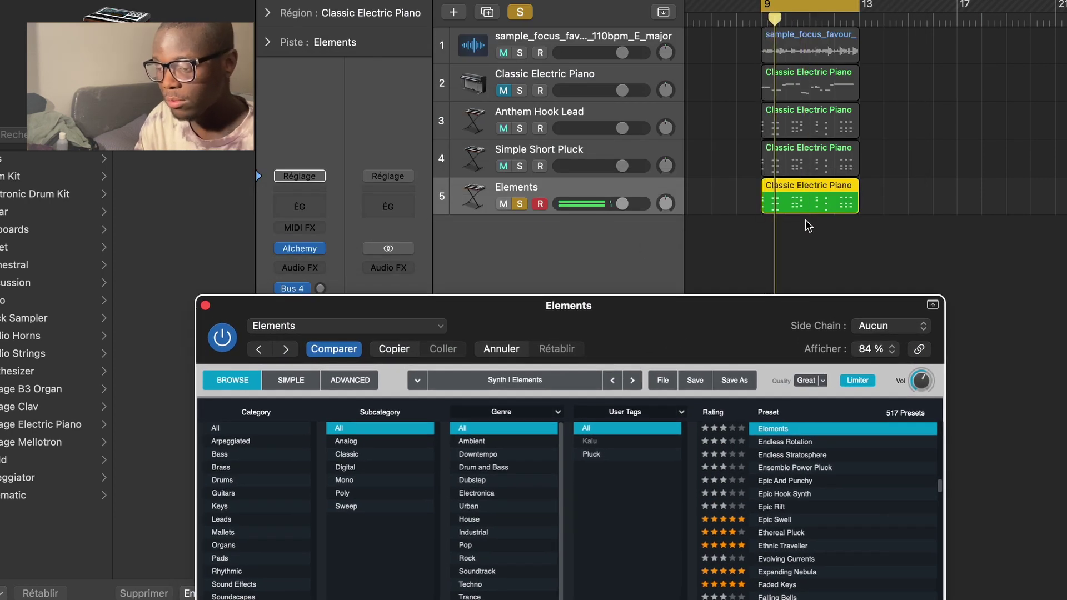
key(space)
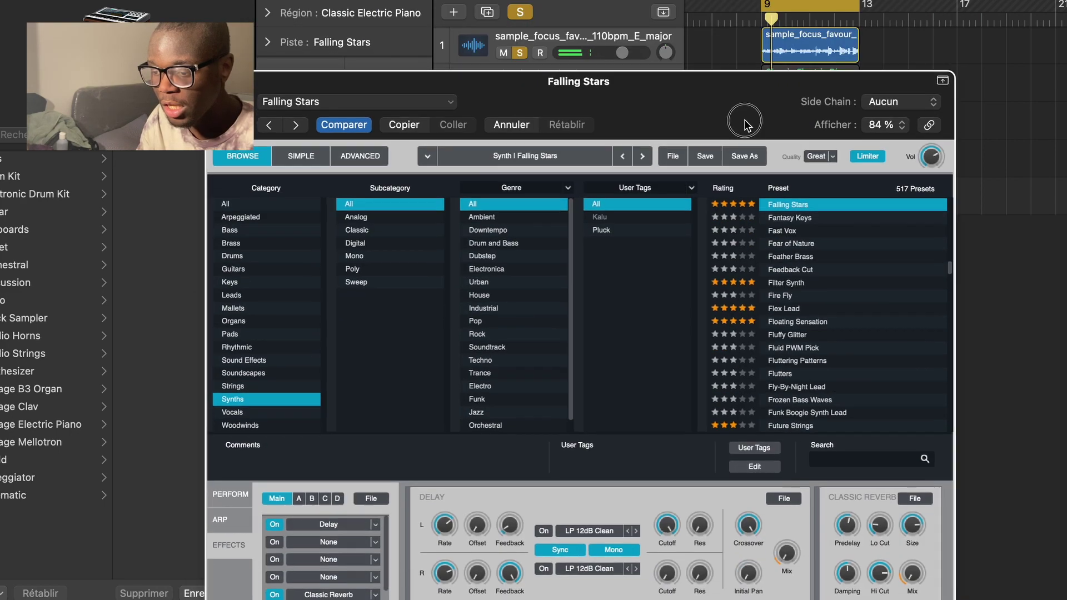
drag(745, 123, 704, 399)
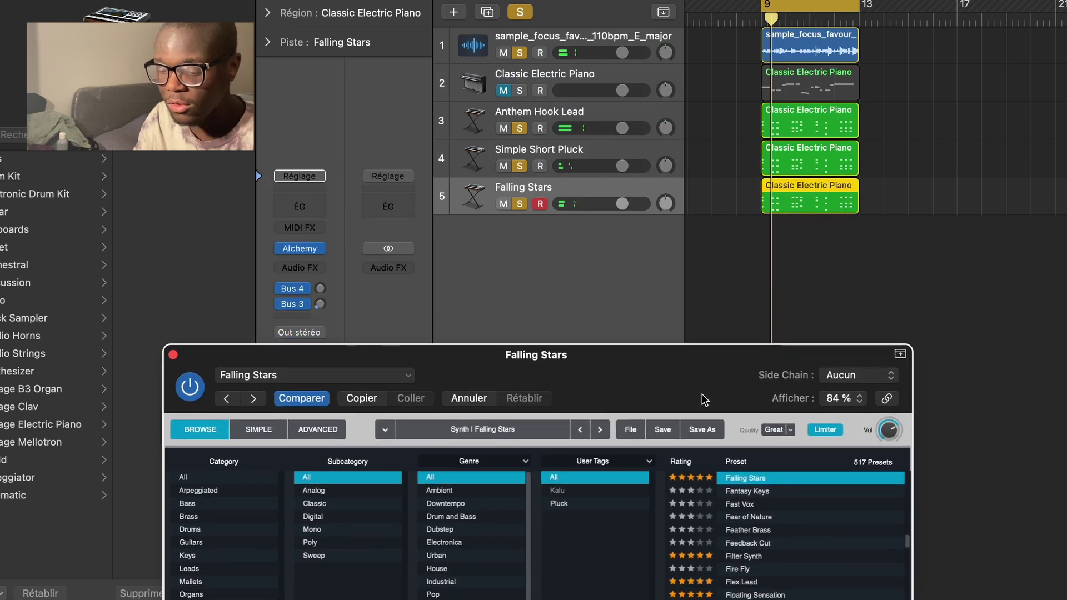
key(super+z)
key(super+z)
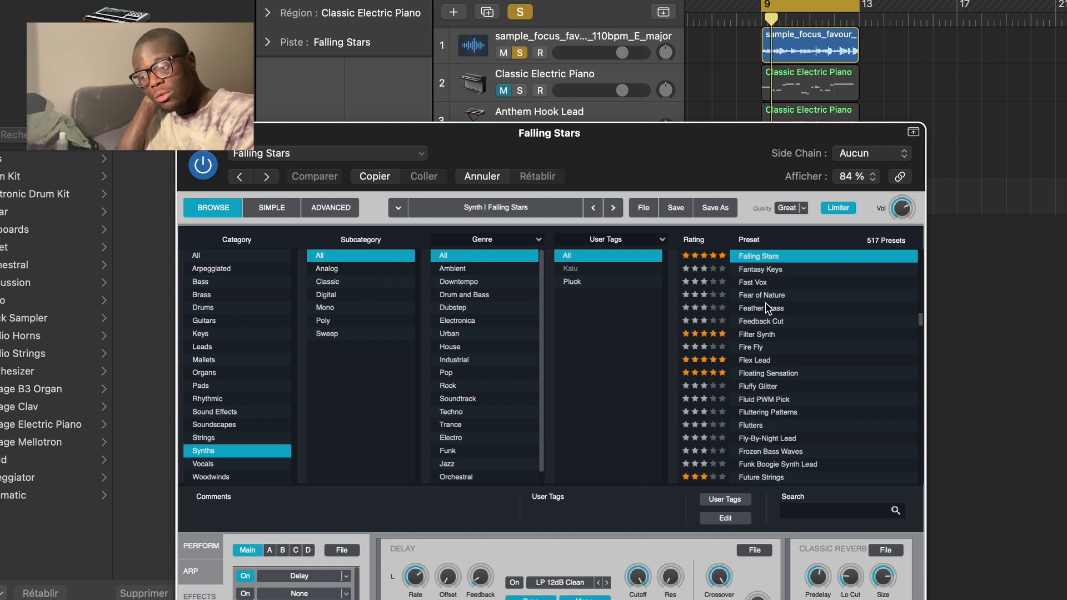
Load the Ethereal Pluck preset and copy its Classic Electric Piano region to a duplicated track directly below
scroll(765, 302, up, 5)
click(780, 358)
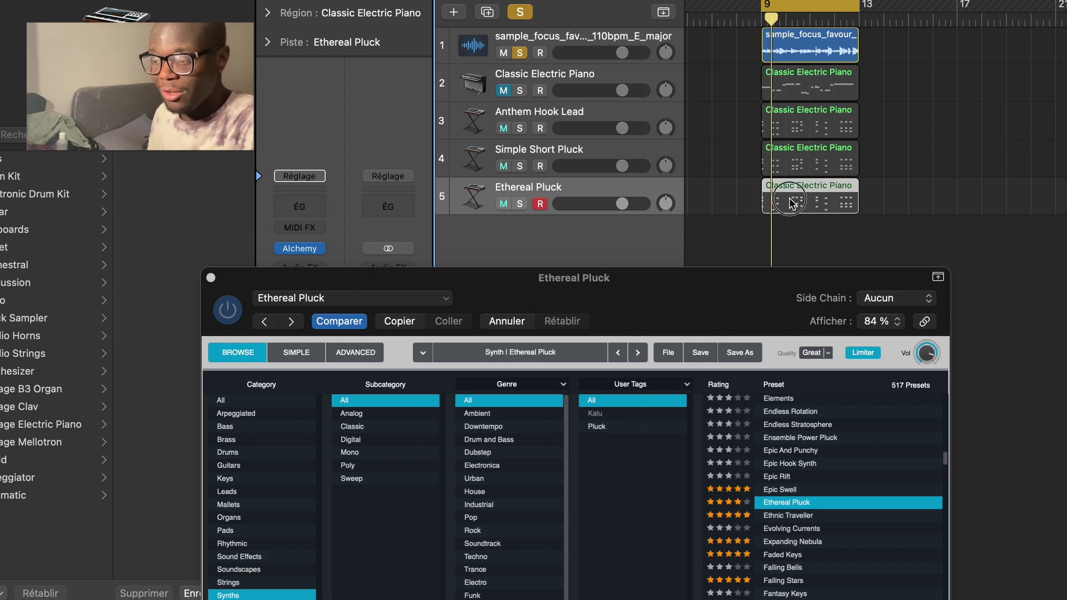
drag(789, 199, 795, 234)
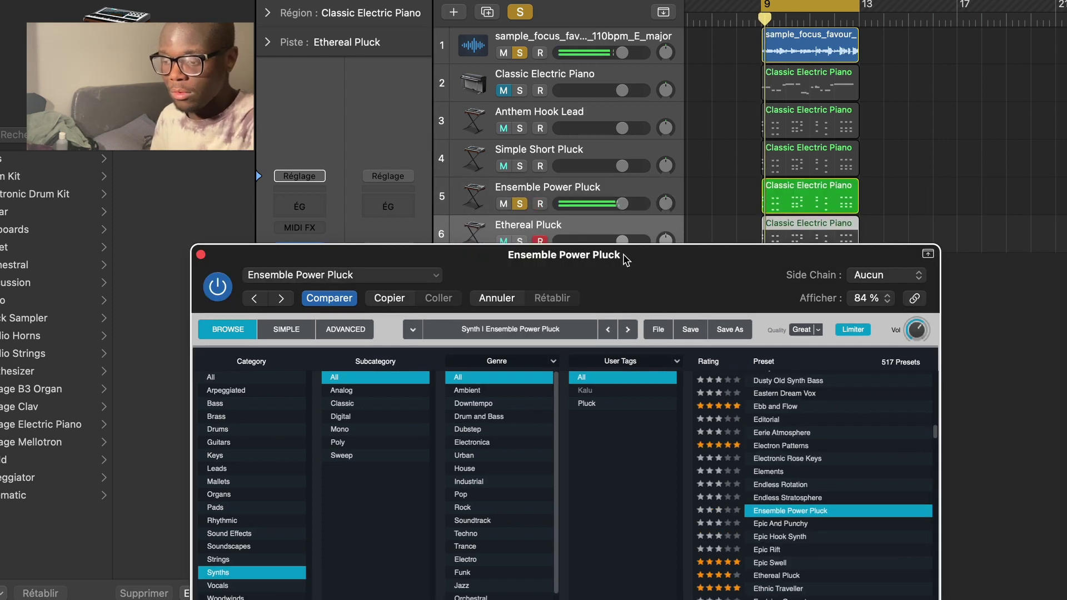
Assign the Pluck user tag to the Ensemble Power Pluck preset on track 5
drag(631, 259, 635, 79)
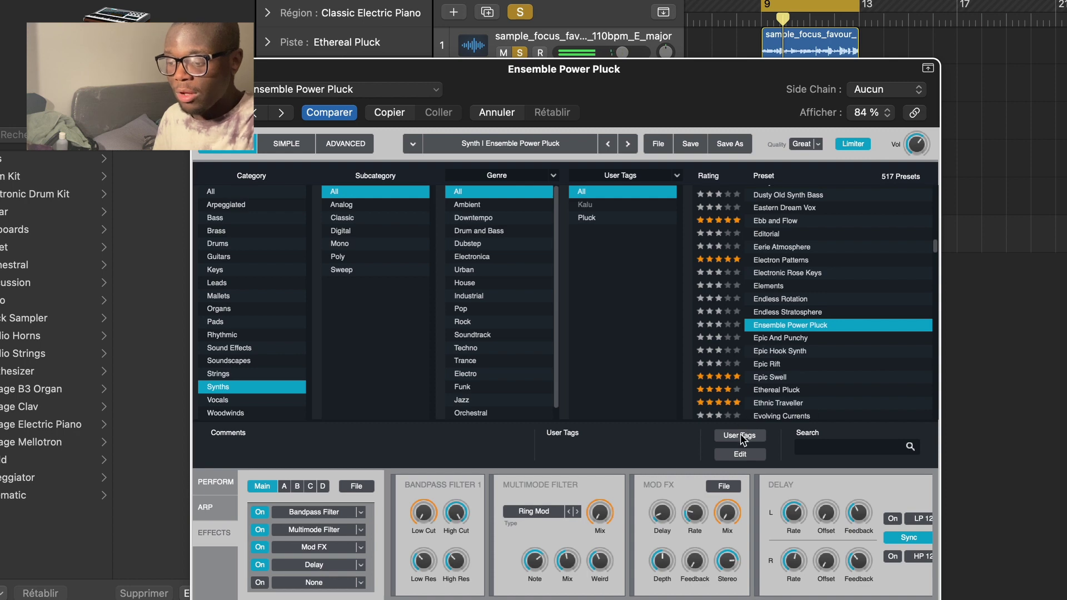
click(740, 436)
click(764, 520)
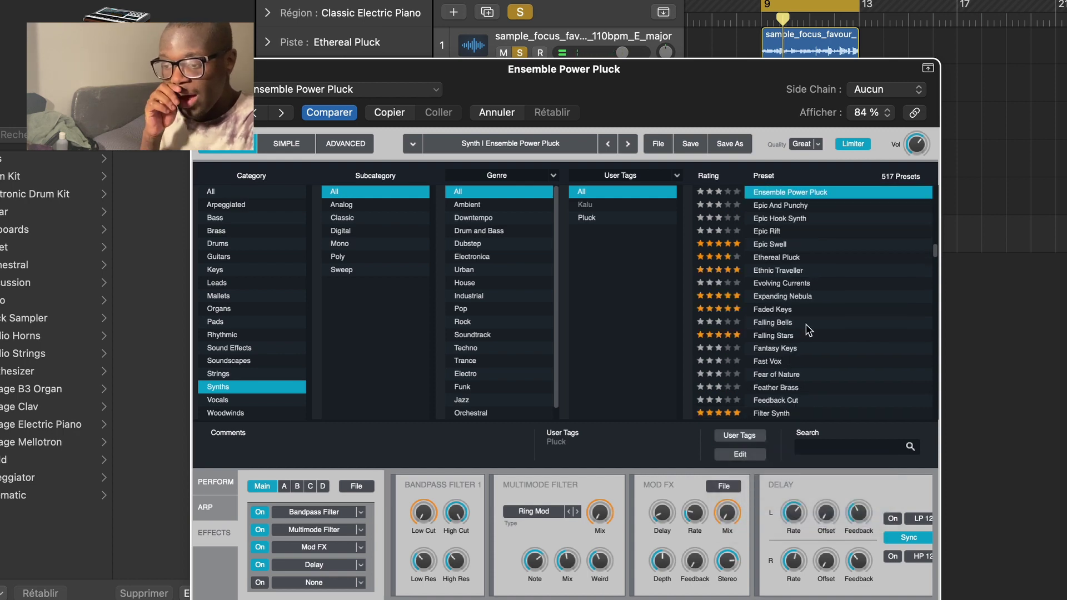
Load the Electronic Rose Keys preset on track 5, then close and reopen that track's Alchemy window
scroll(806, 330, up, 4)
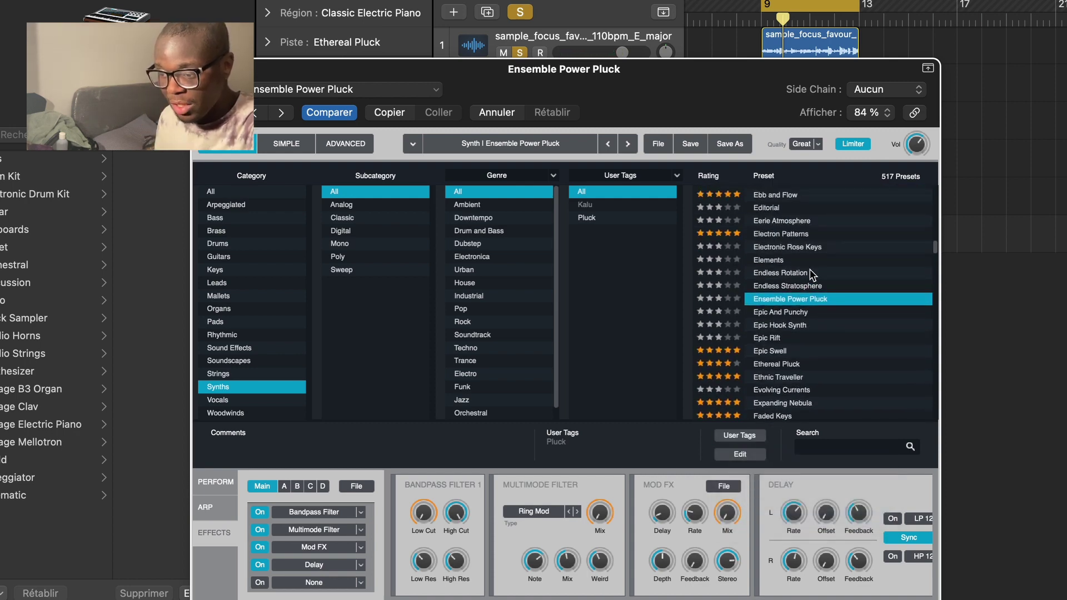
key(super+w)
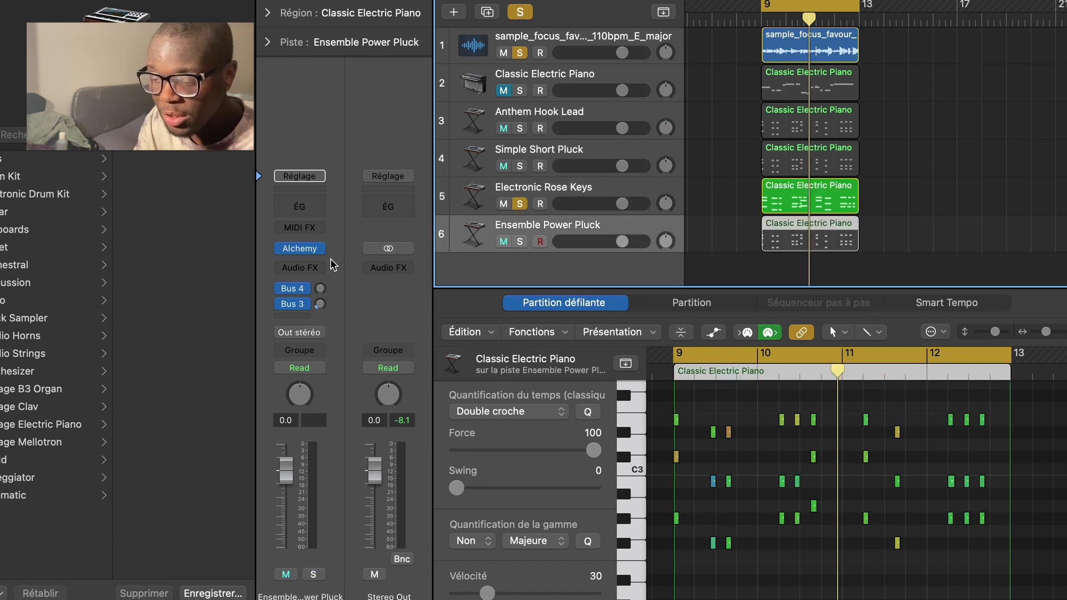
key(Up)
click(299, 249)
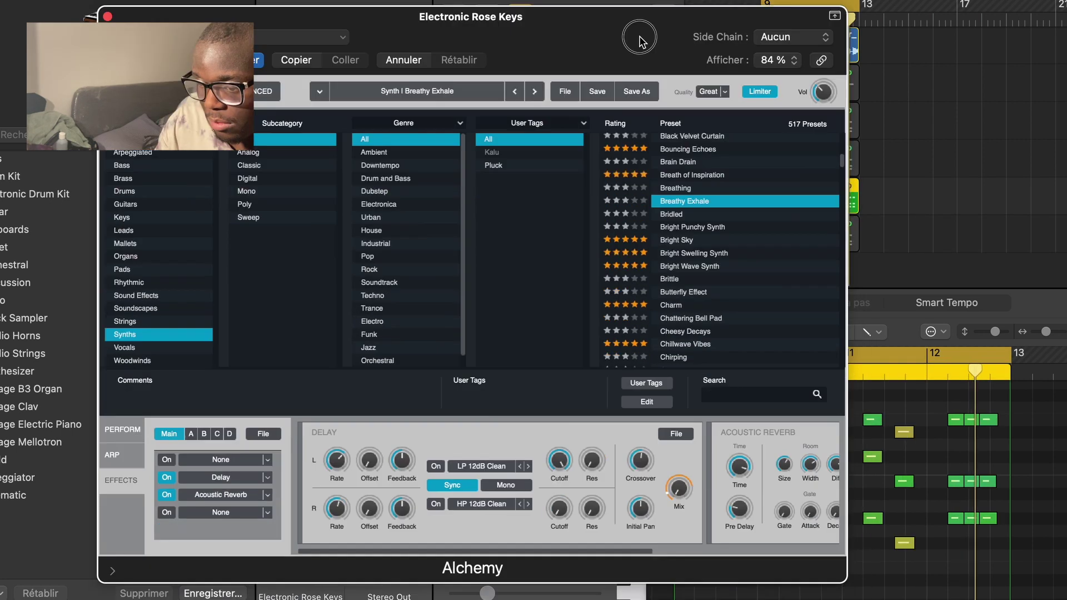
Rate the Breathy Exhale preset five stars and assign it the Pluck user tag
drag(639, 42, 661, 0)
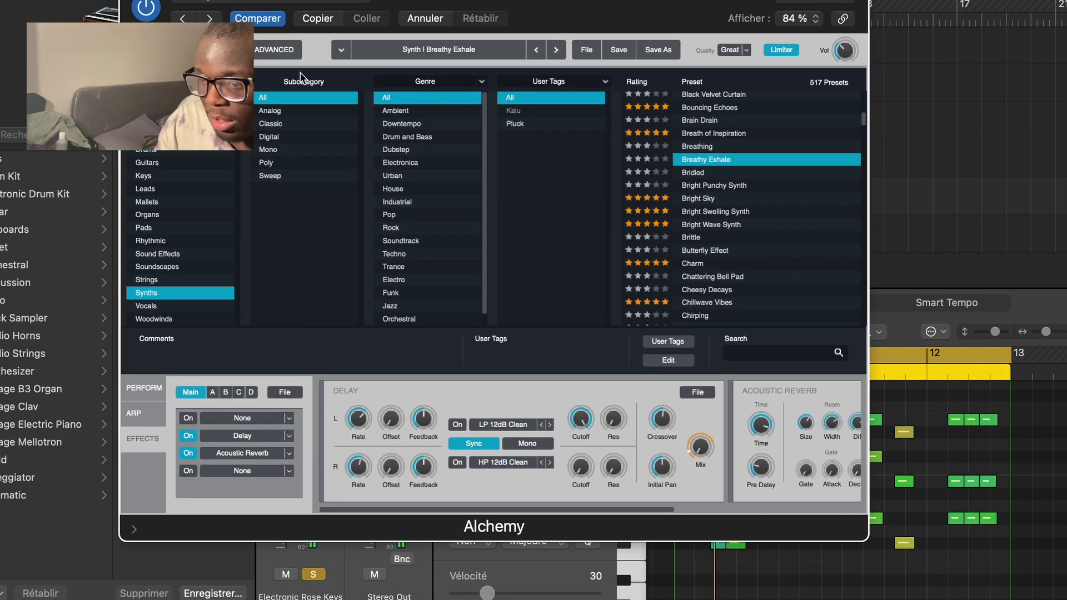
click(286, 49)
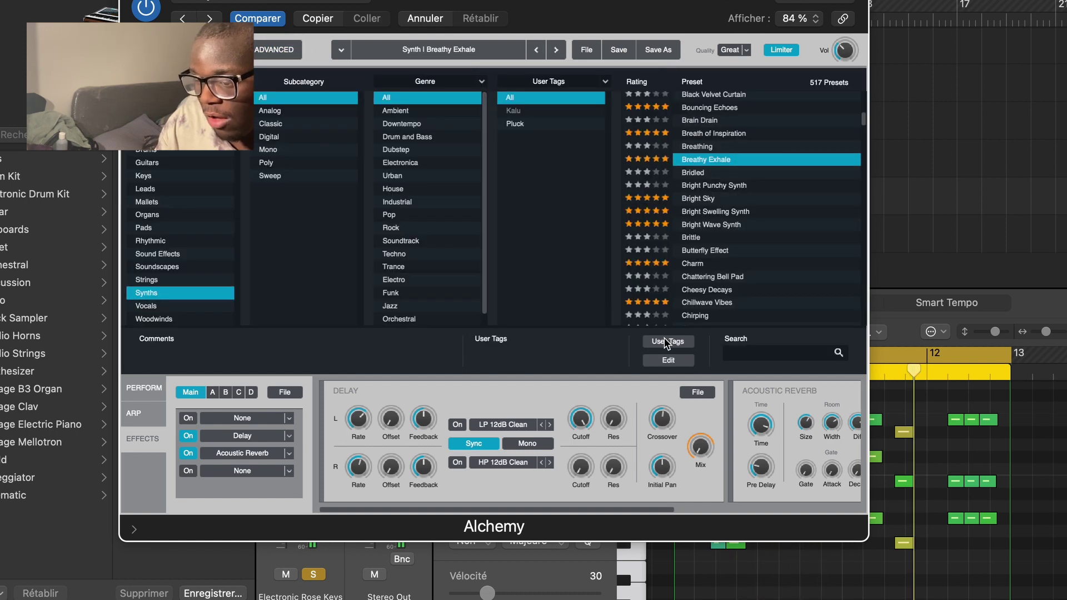
click(666, 342)
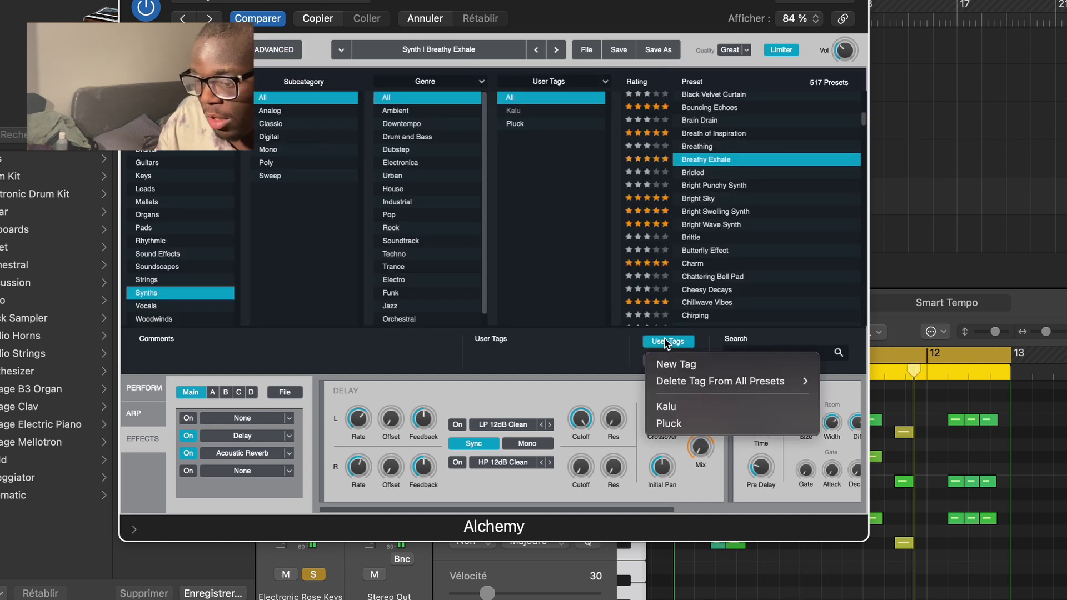
click(692, 422)
Audition the 70s Space Pad, Classic Super Saw and Funk Boogie Synth Lead presets from the Synths category
scroll(724, 230, up, 10)
click(741, 99)
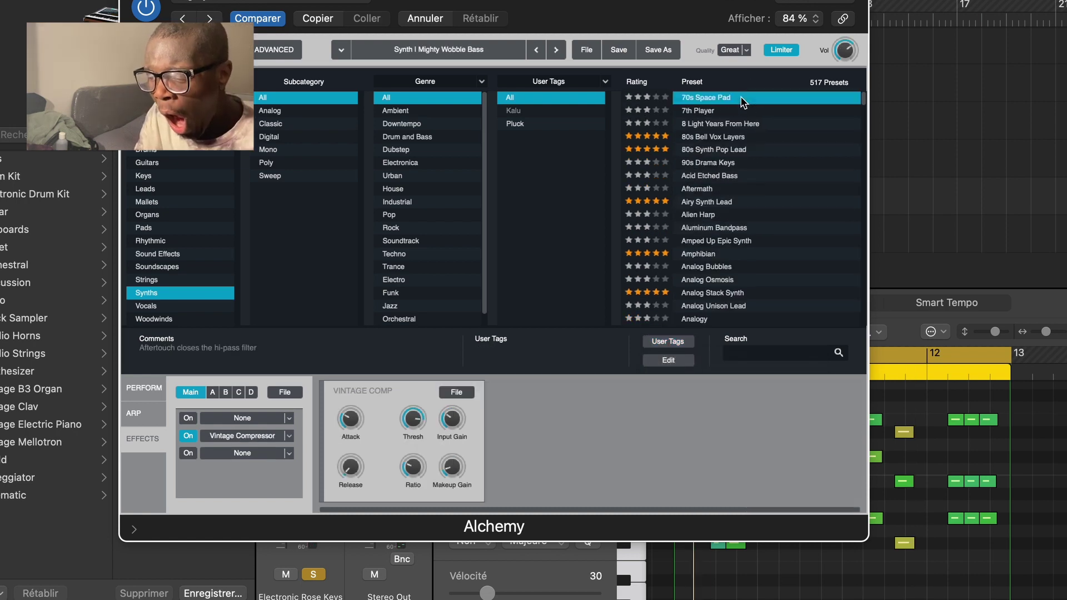
scroll(750, 217, down, 15)
click(758, 218)
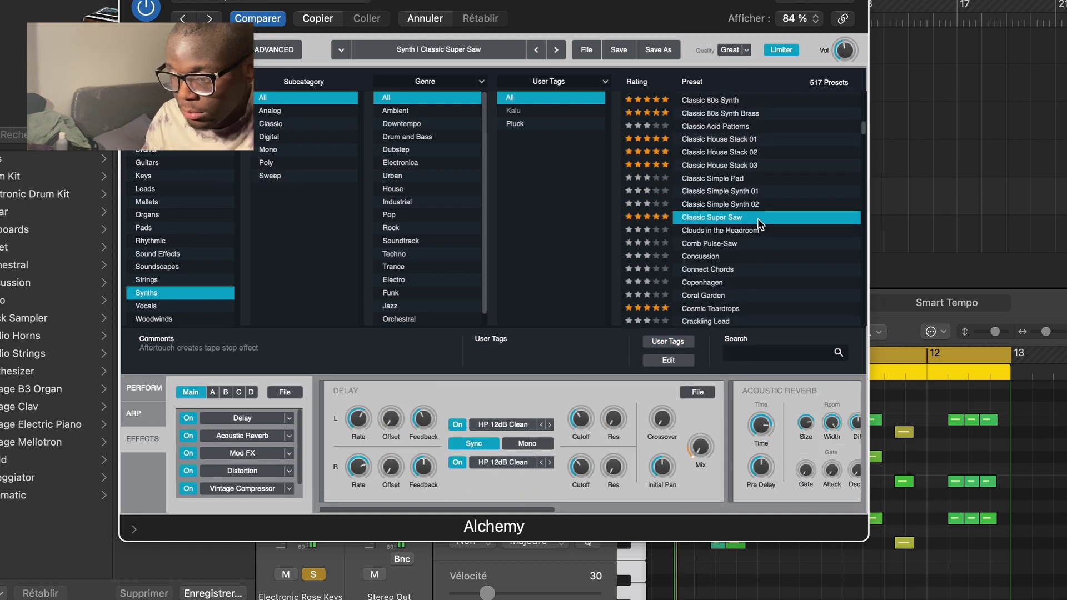
scroll(750, 214, down, 10)
click(739, 207)
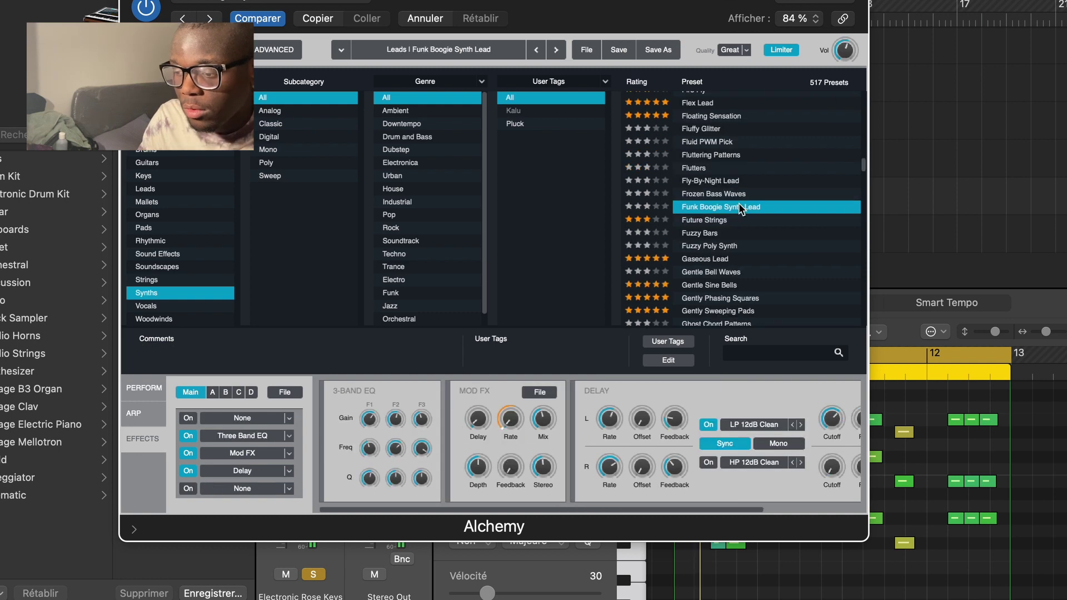
Audition the Gentle Sine Bells preset and check the available user tags without assigning one
scroll(740, 210, down, 3)
click(781, 229)
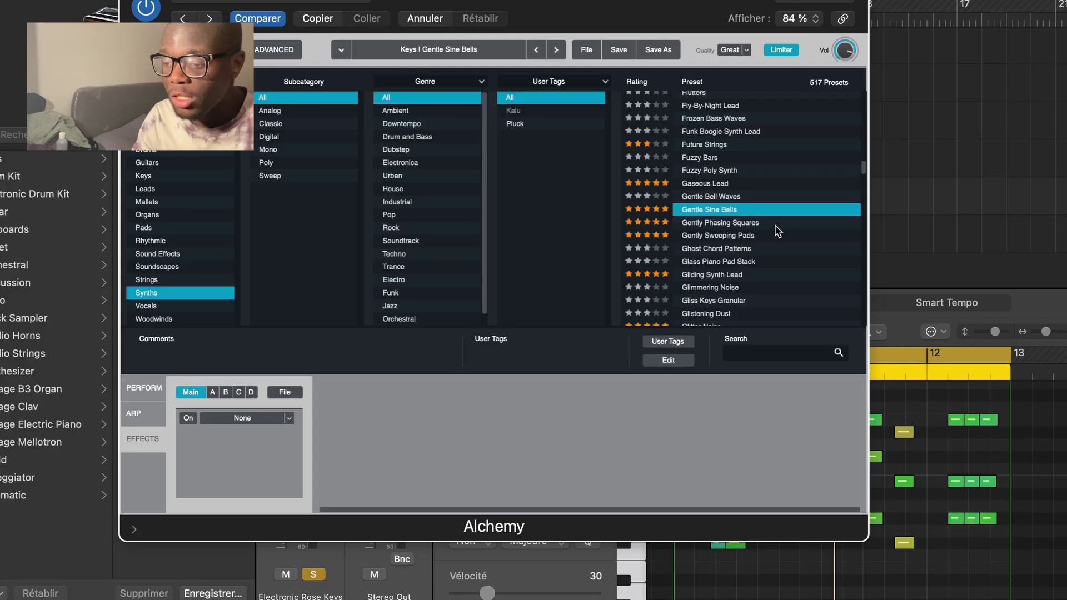
click(678, 343)
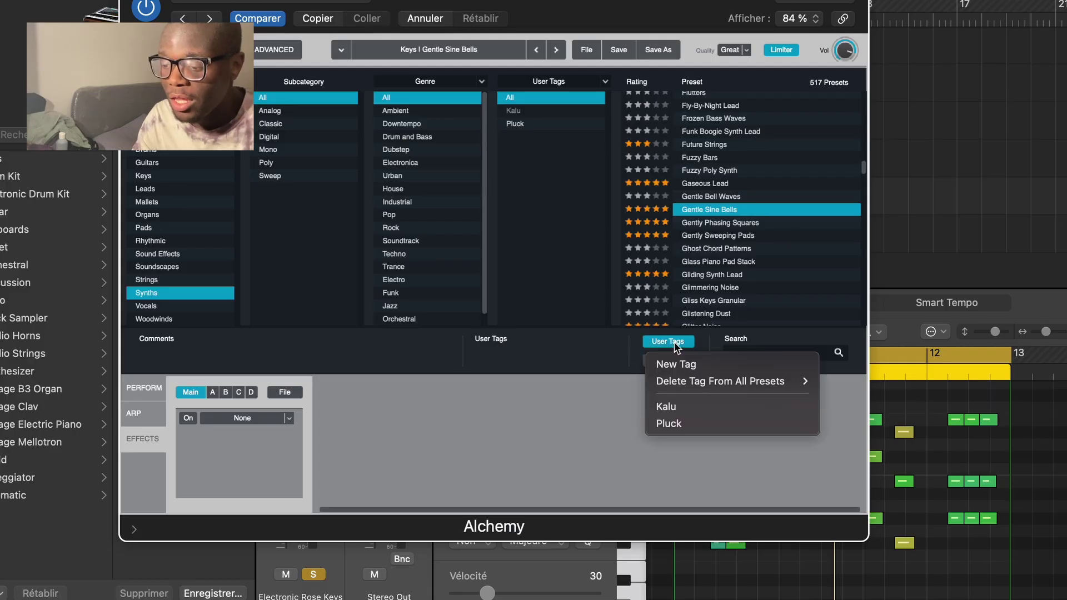
Audition the Light Bulbs preset and look through the presets below it
scroll(722, 250, down, 10)
click(712, 288)
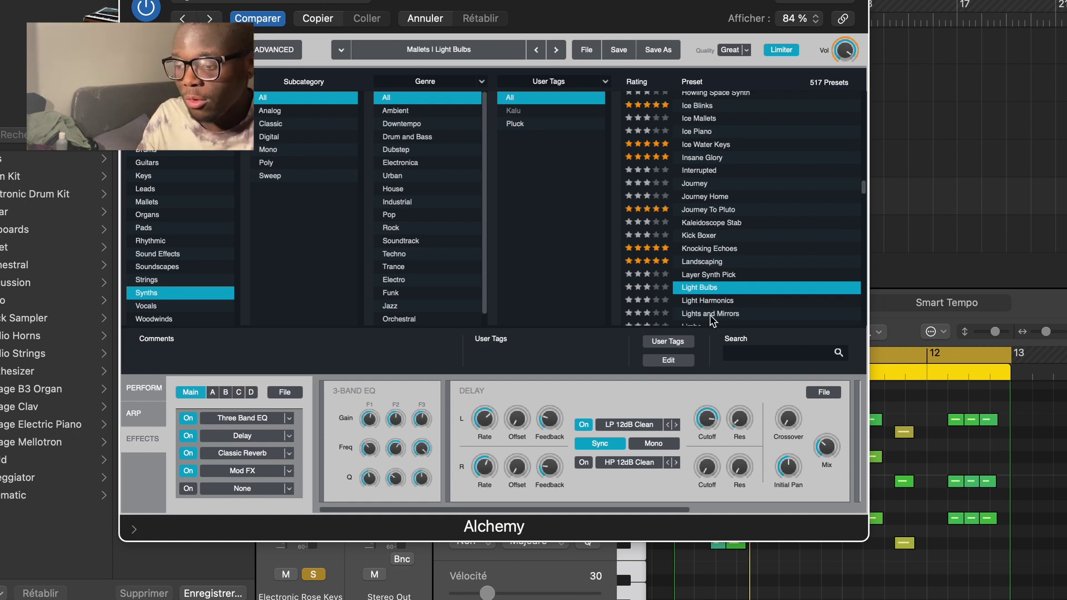
scroll(713, 311, down, 5)
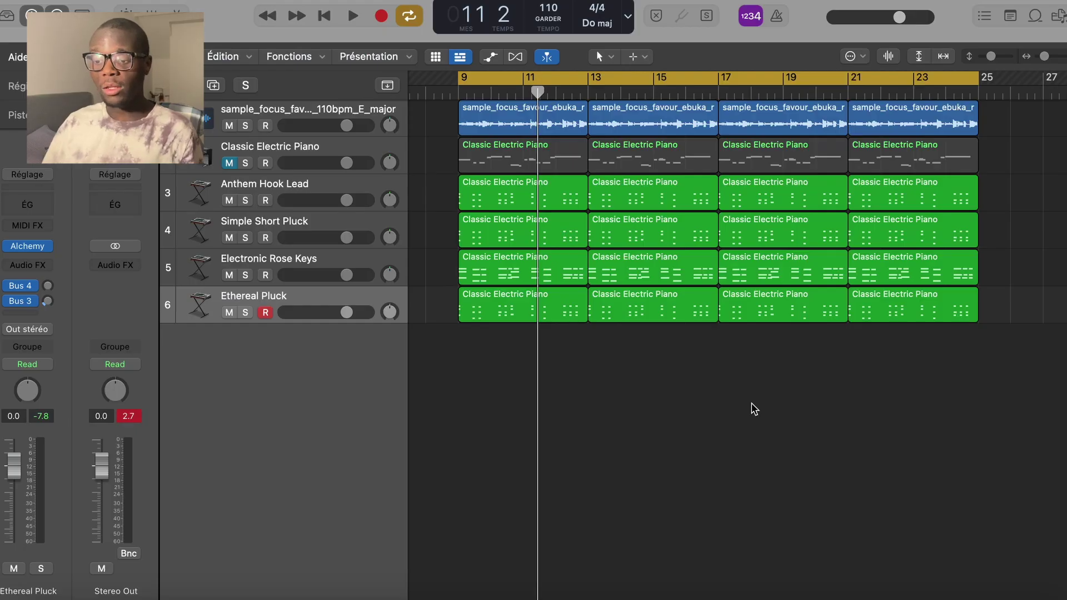
Filter the Ethereal Pluck track's Synths presets by the Retro user tag, close the instrument and play back the layered tracks
click(28, 249)
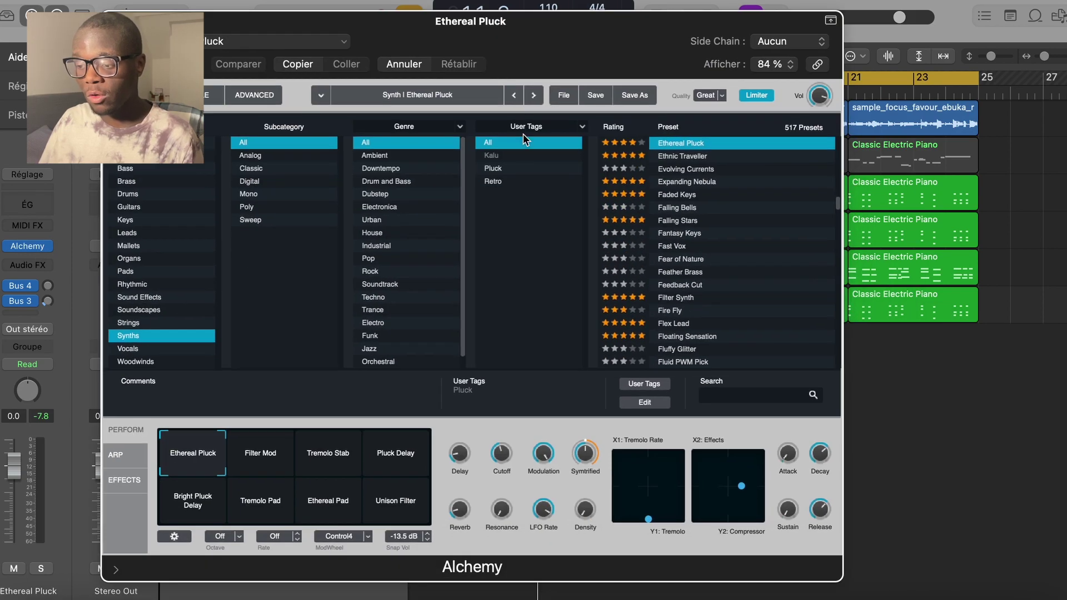
click(549, 188)
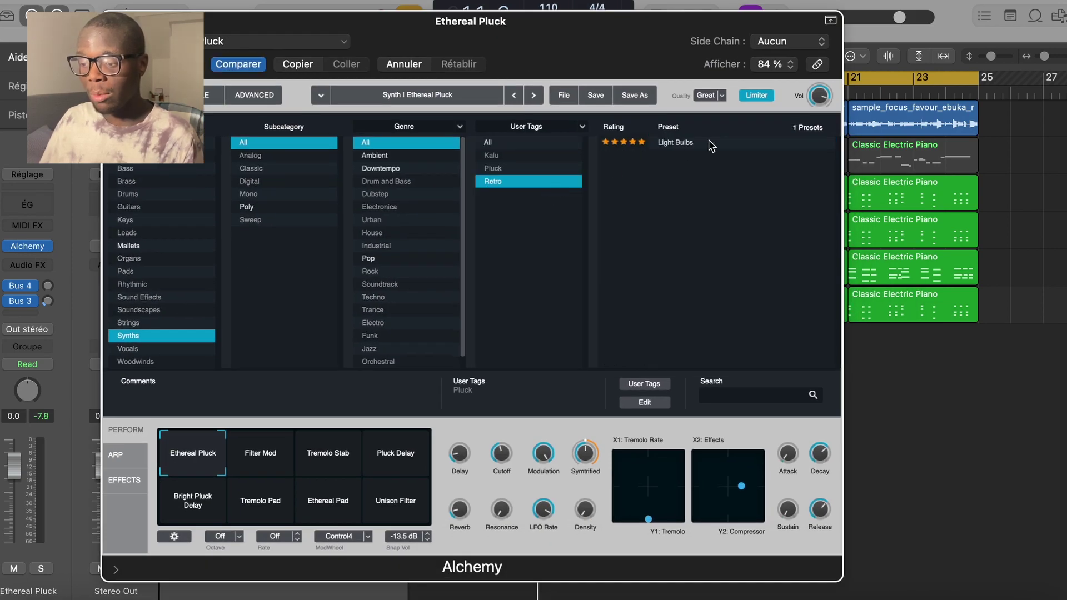
mouse_move(637, 39)
mouse_down()
mouse_move(679, 145)
mouse_move(649, 40)
mouse_up()
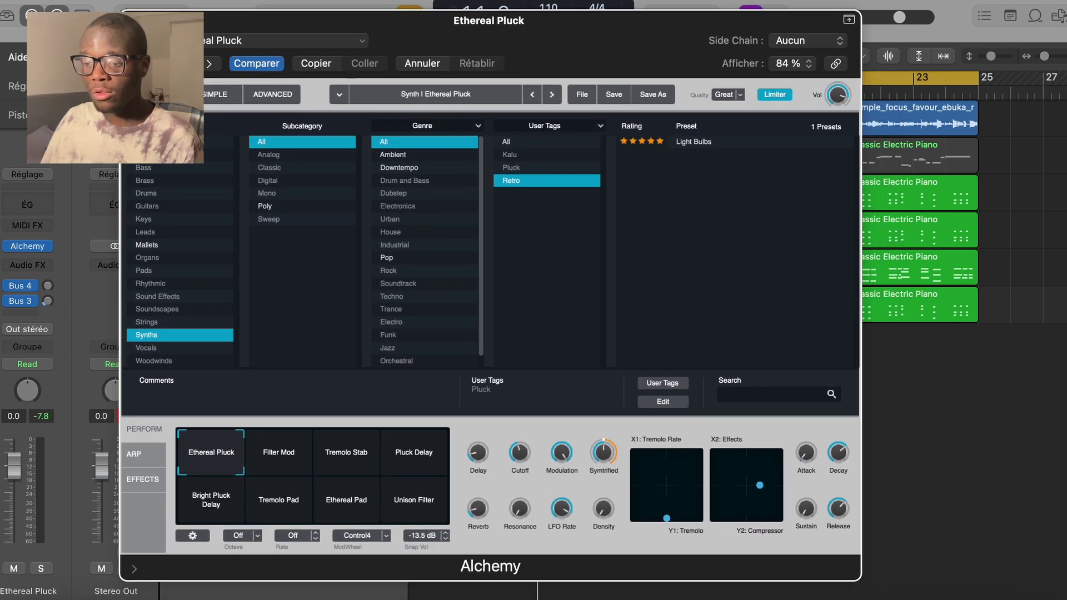
key(super+w)
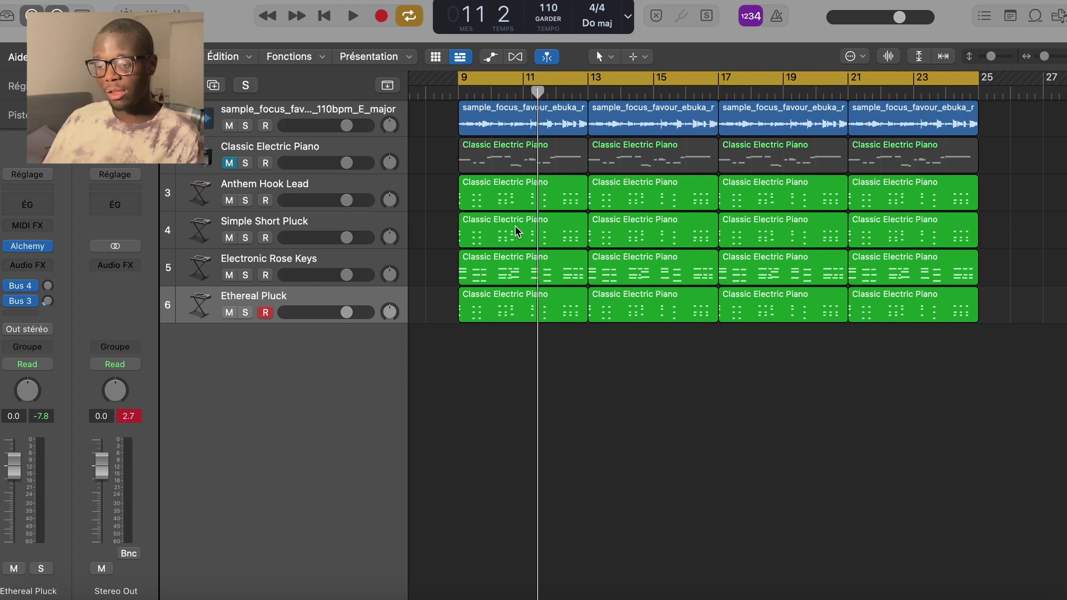
key(space)
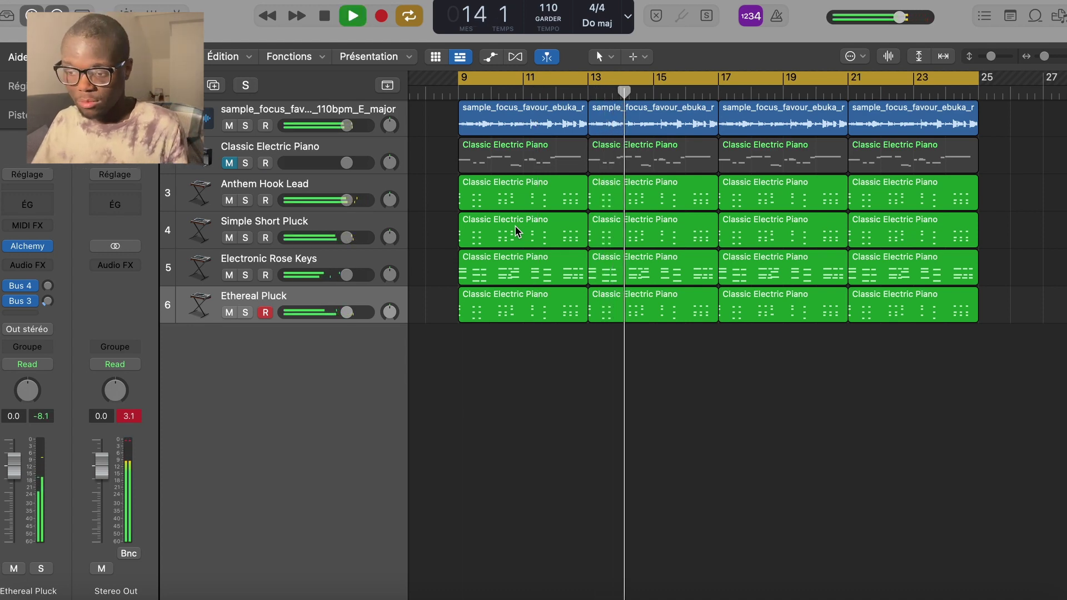
key(space)
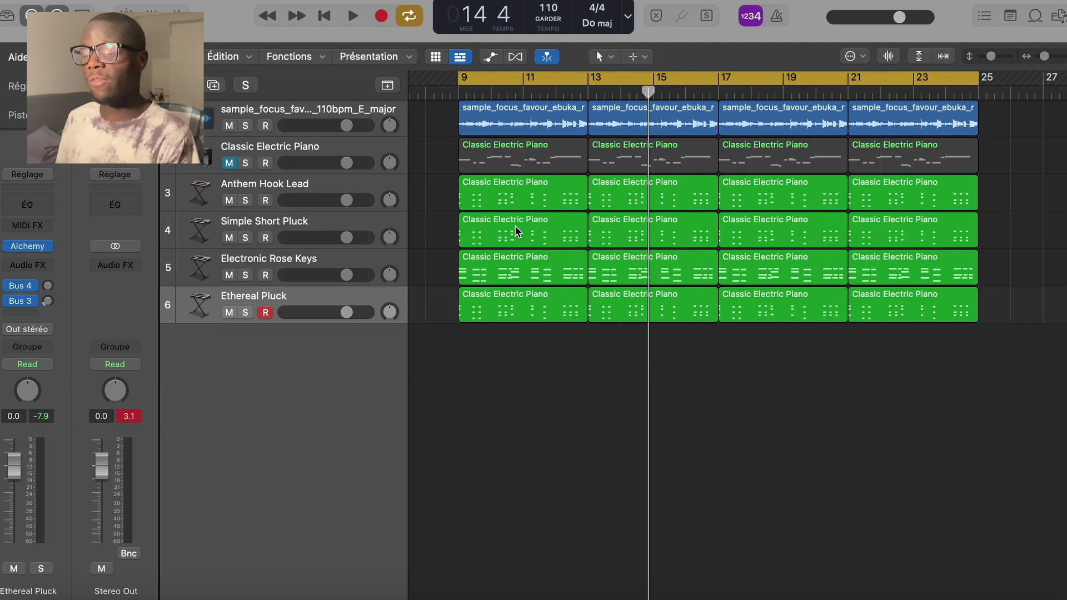
Switch to the [POP] Snares folder in Finder, audition snares and place [POP] Snare (29).wav on a new audio track at bar 9
key(super+Tab)
click(691, 325)
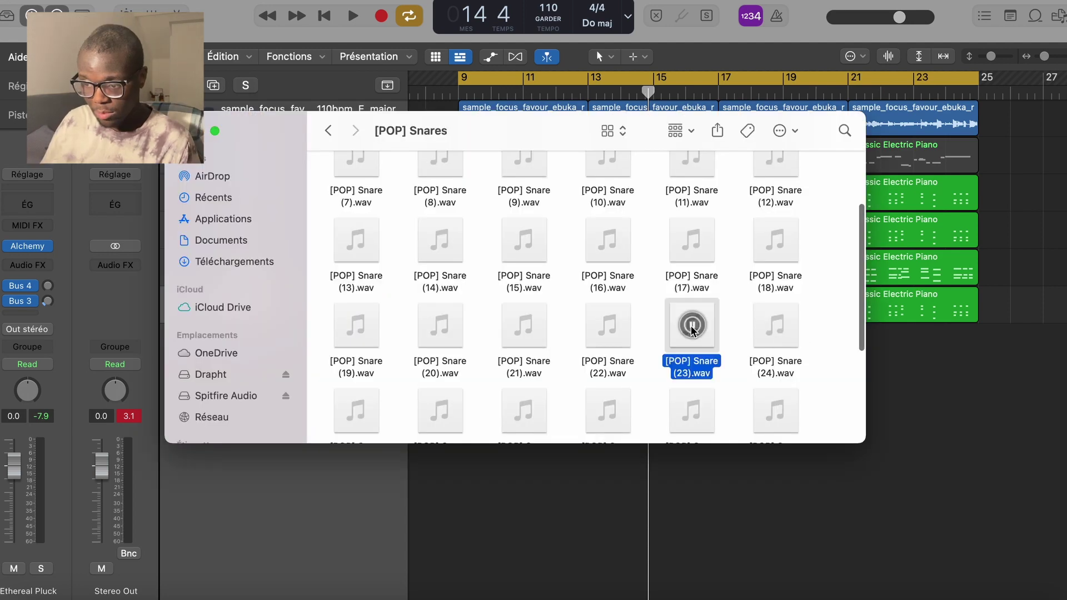
click(777, 325)
scroll(776, 325, down, 3)
click(689, 349)
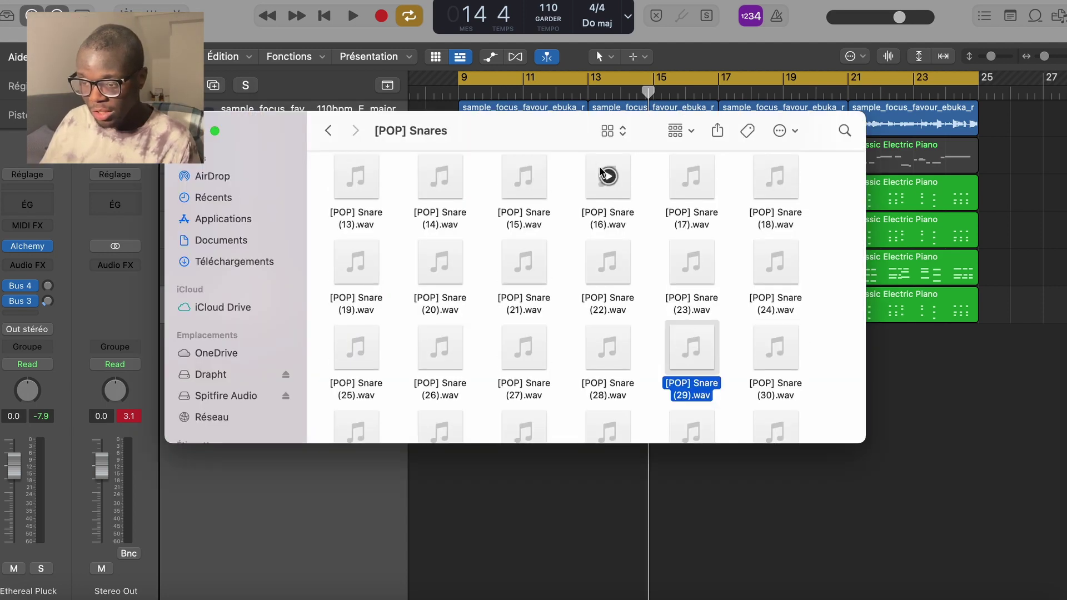
drag(586, 138, 798, 339)
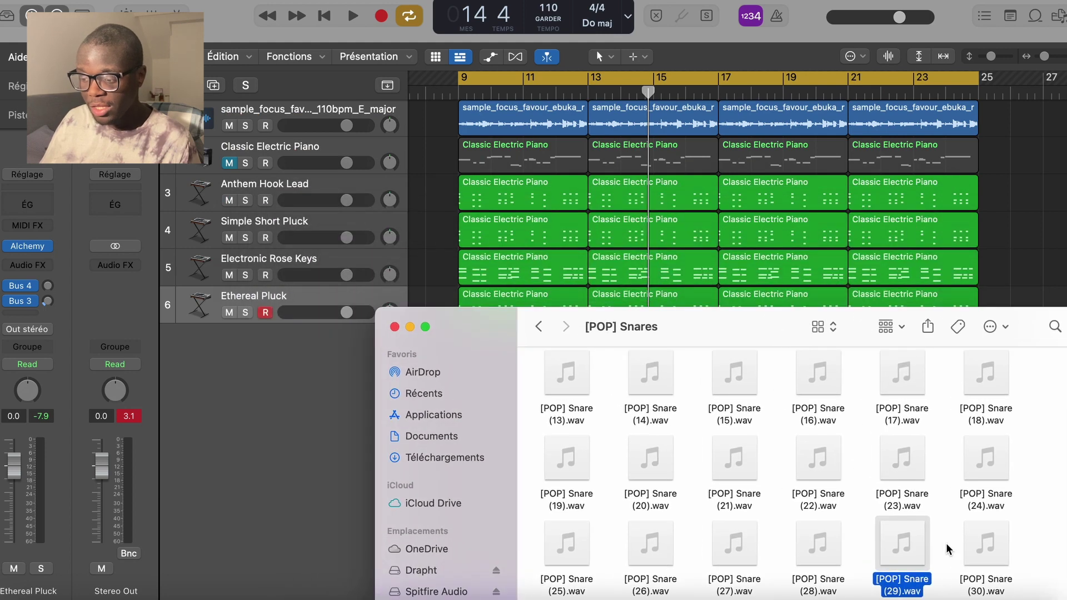
drag(896, 557, 476, 364)
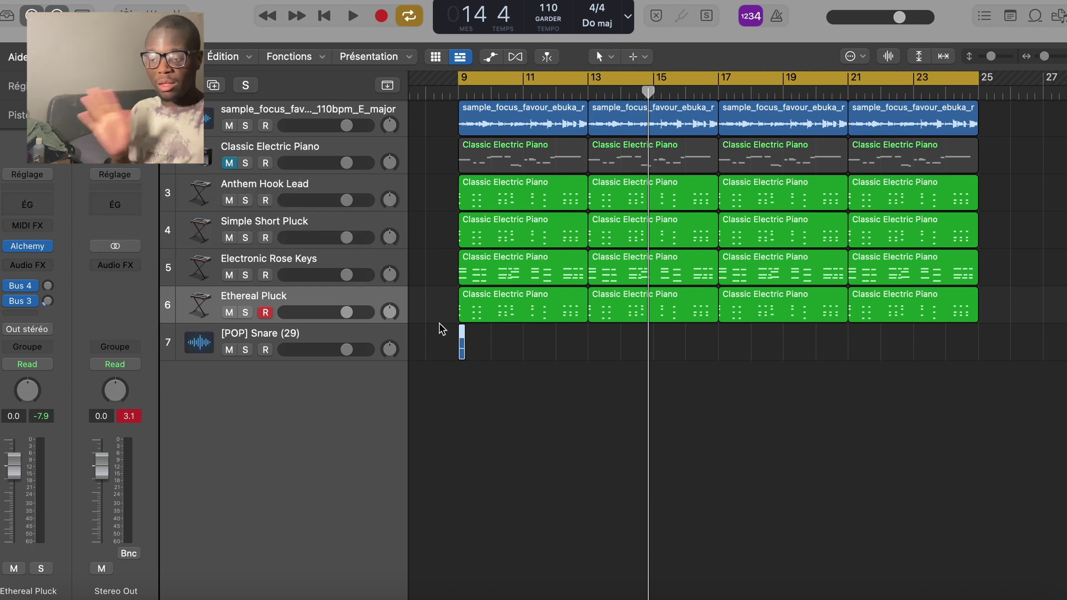
Position two [POP] Snare (29) hits on beats 2 and 4 of bar 9 and repeat the pattern up to bar 25
scroll(441, 328, up, 5)
drag(477, 348, 660, 364)
click(538, 351)
key(space)
key(space)
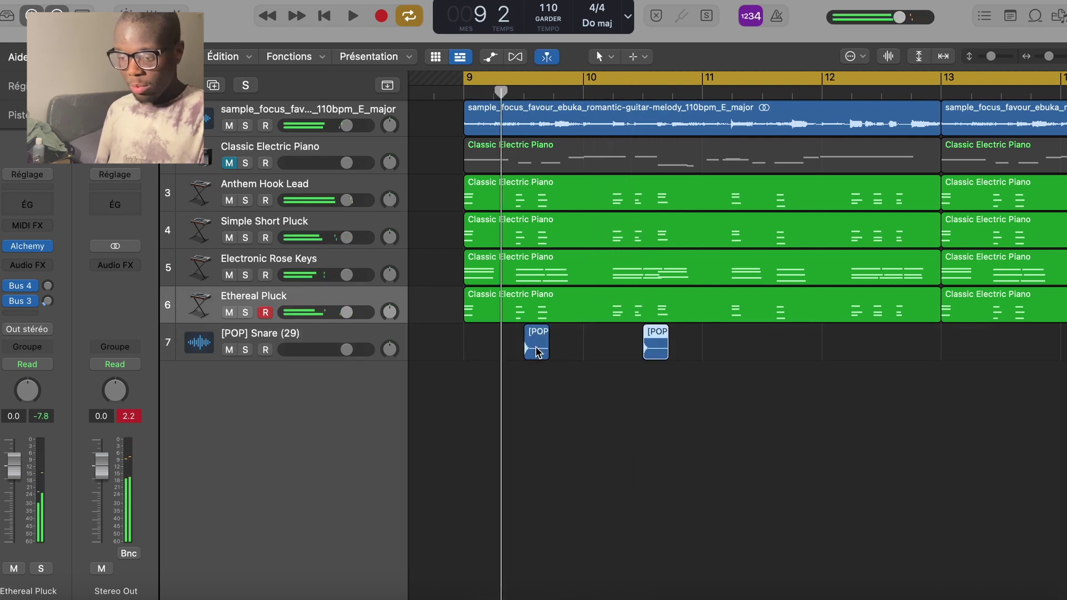
drag(536, 352, 506, 351)
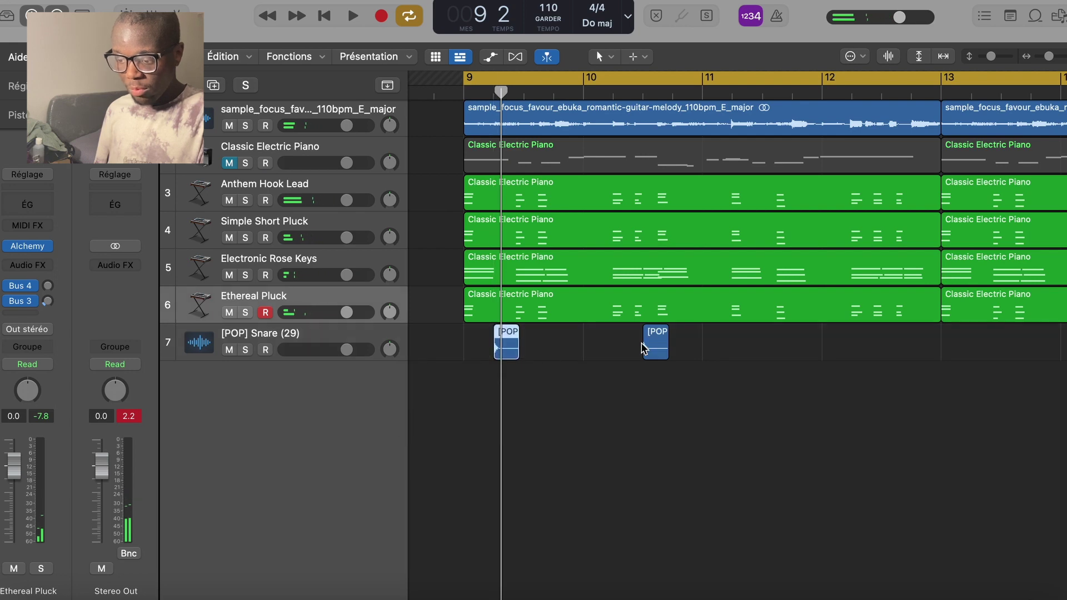
click(643, 348)
drag(643, 347, 567, 347)
click(657, 347)
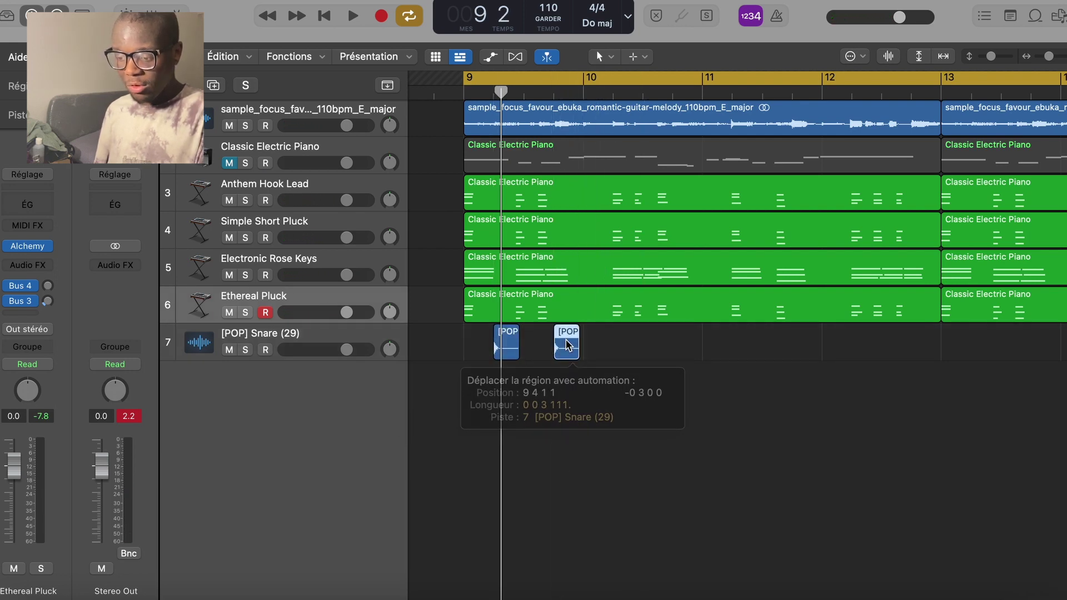
click(554, 347)
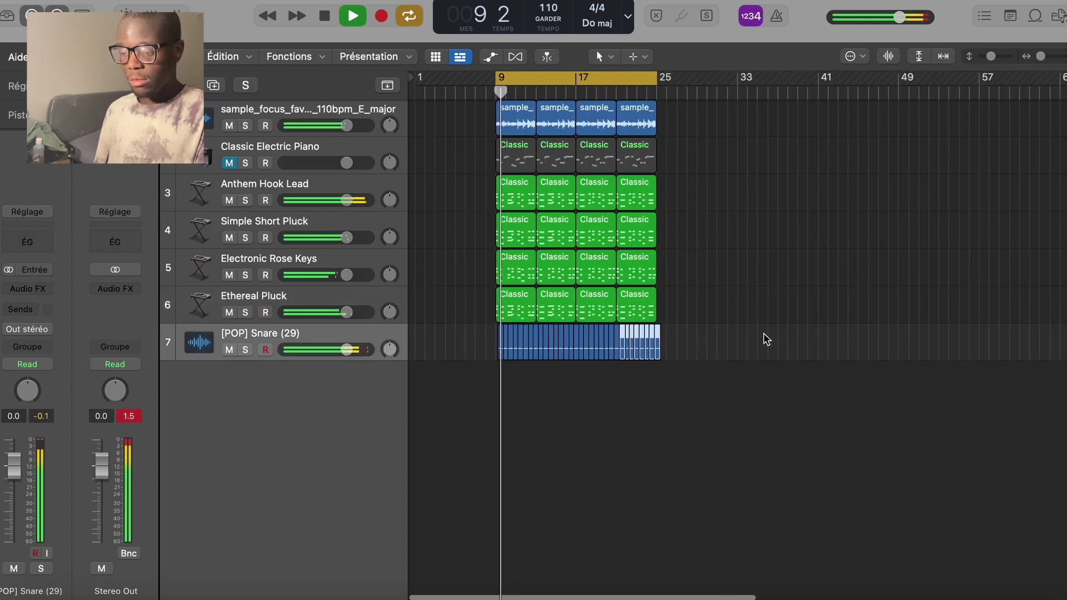
Check the repeated snare pattern along the timeline back to bar 9 while it plays, and stop playback
scroll(766, 337, up, 3)
scroll(765, 338, left, 10)
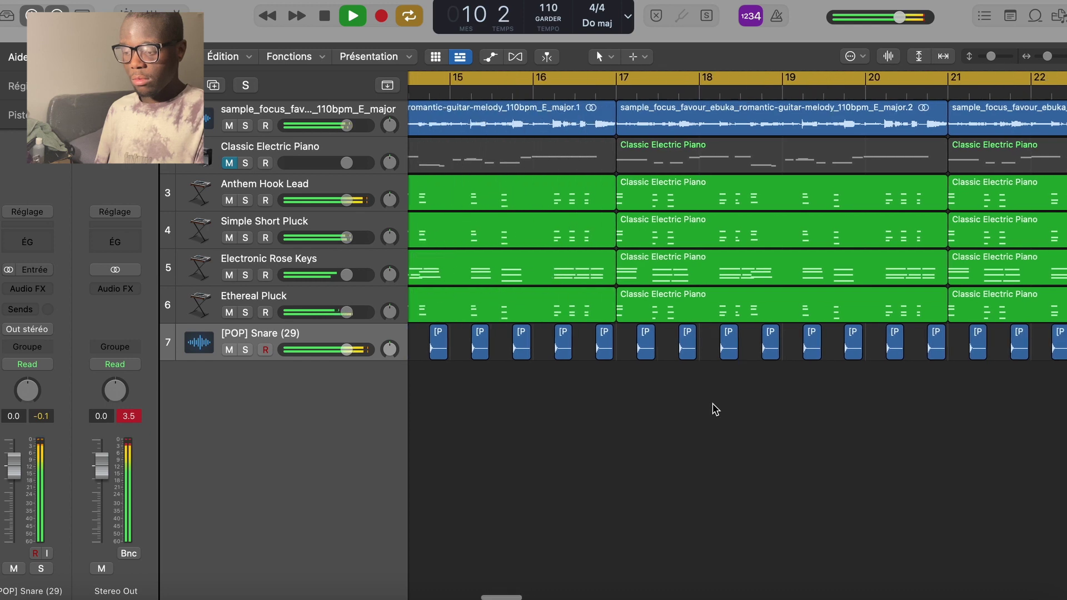
scroll(715, 409, left, 5)
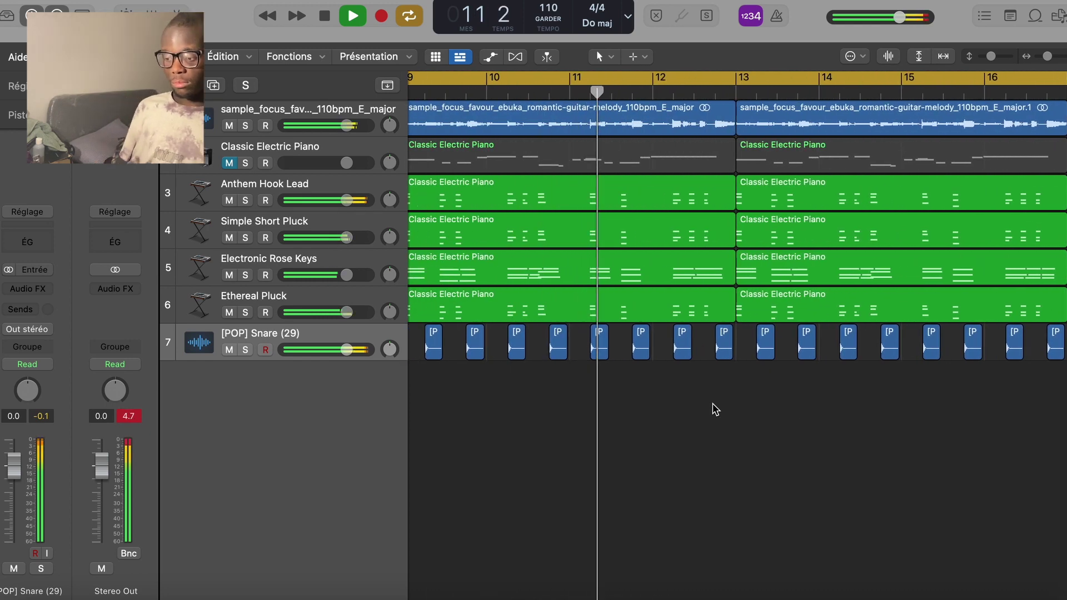
scroll(715, 410, left, 3)
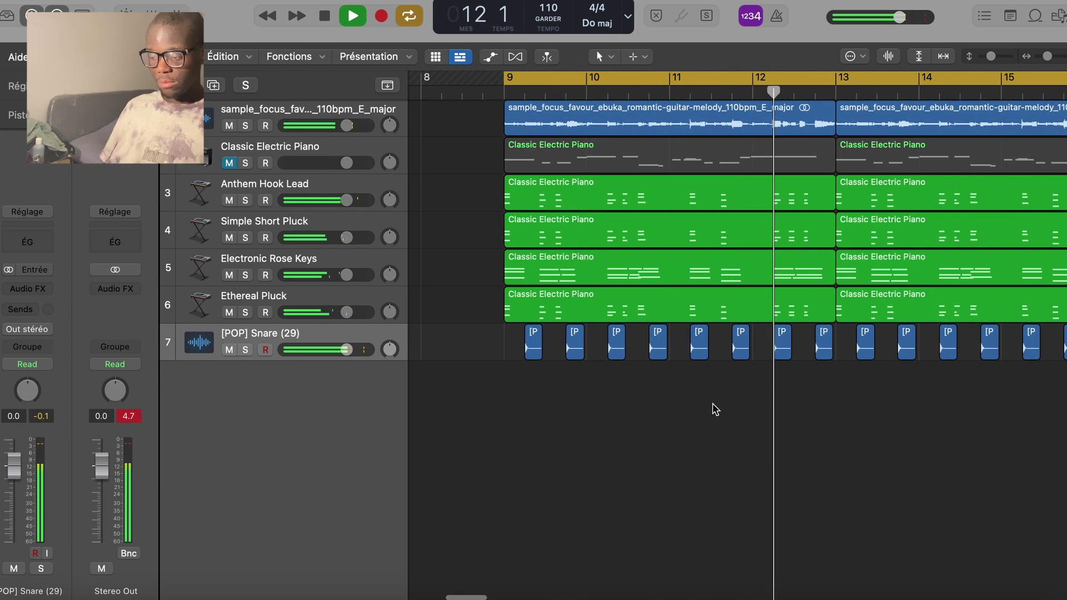
key(space)
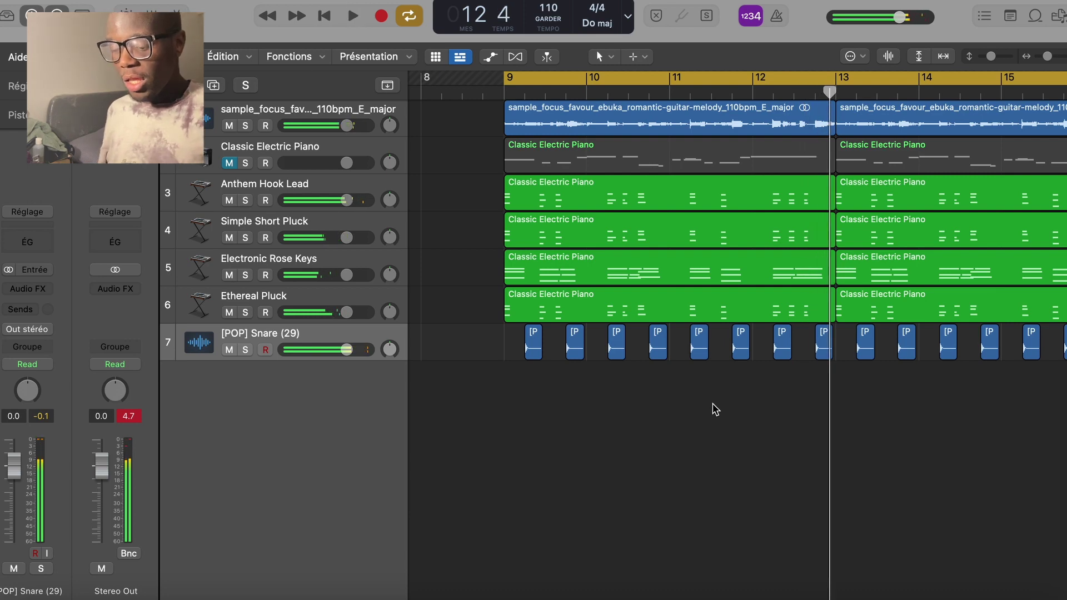
Audition samples in Finder's [POP] Snares folder and layer [POP] Snare (32) on a new track through bars 9 to 24
key(super+Tab)
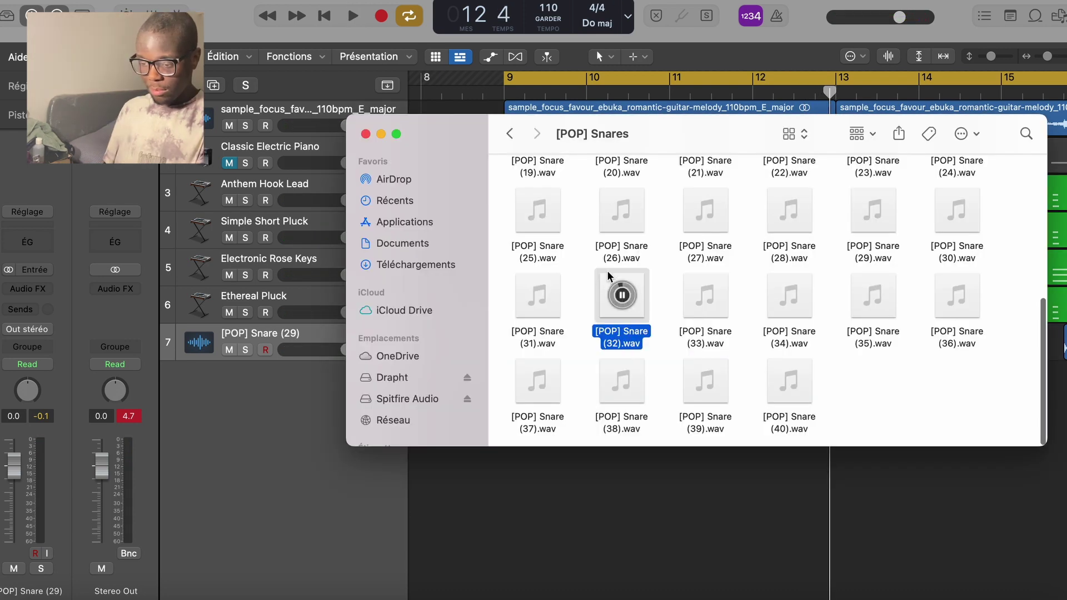
drag(621, 300, 623, 391)
drag(623, 391, 664, 390)
drag(664, 391, 706, 391)
drag(706, 391, 908, 389)
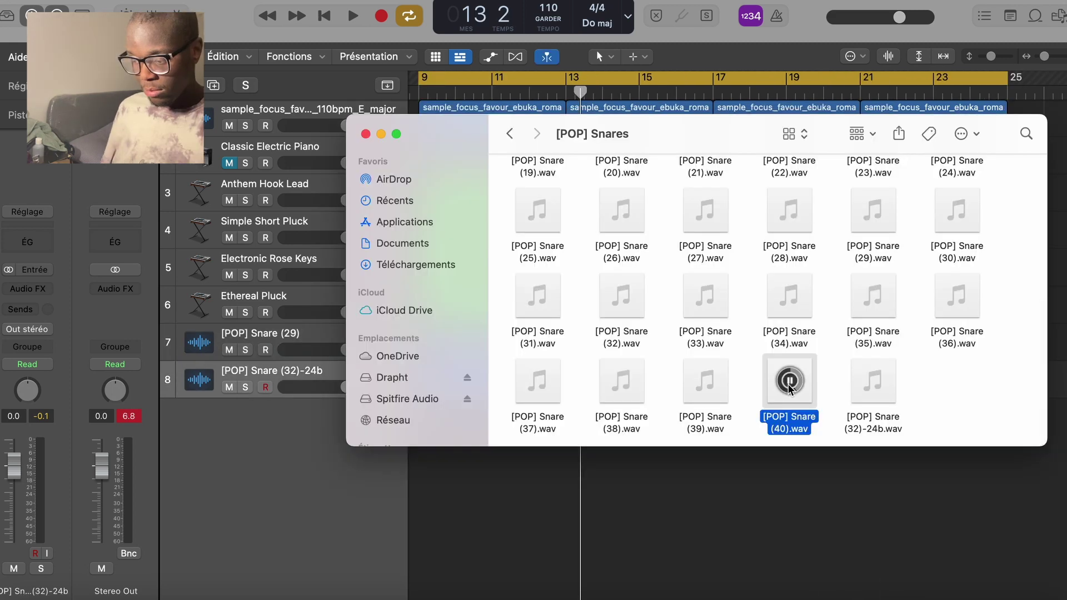
Add [POP] Snare (40) on a new track, repeat it through bar 24 and play back the layered snares
drag(715, 136, 774, 12)
drag(852, 257, 491, 425)
key(super+r)
key(super+r)
drag(580, 92, 591, 91)
click(362, 411)
key(super+r)
key(super+r)
key(super+r)
key(space)
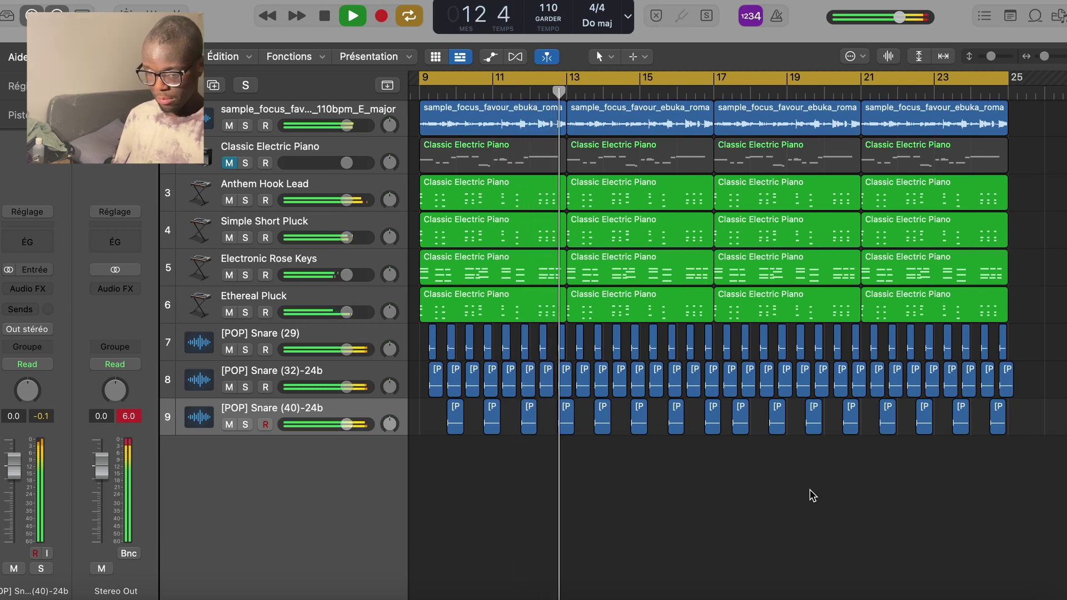
key(space)
Turn off cycle mode and move all regions on every track so the arrangement starts at bar 25
key(c)
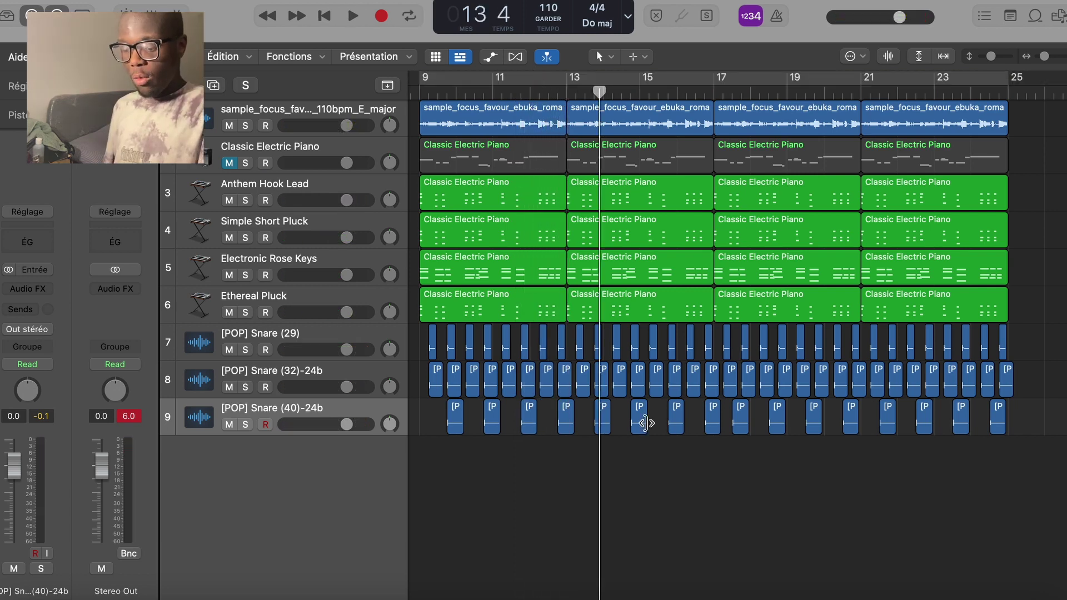
key(super+a)
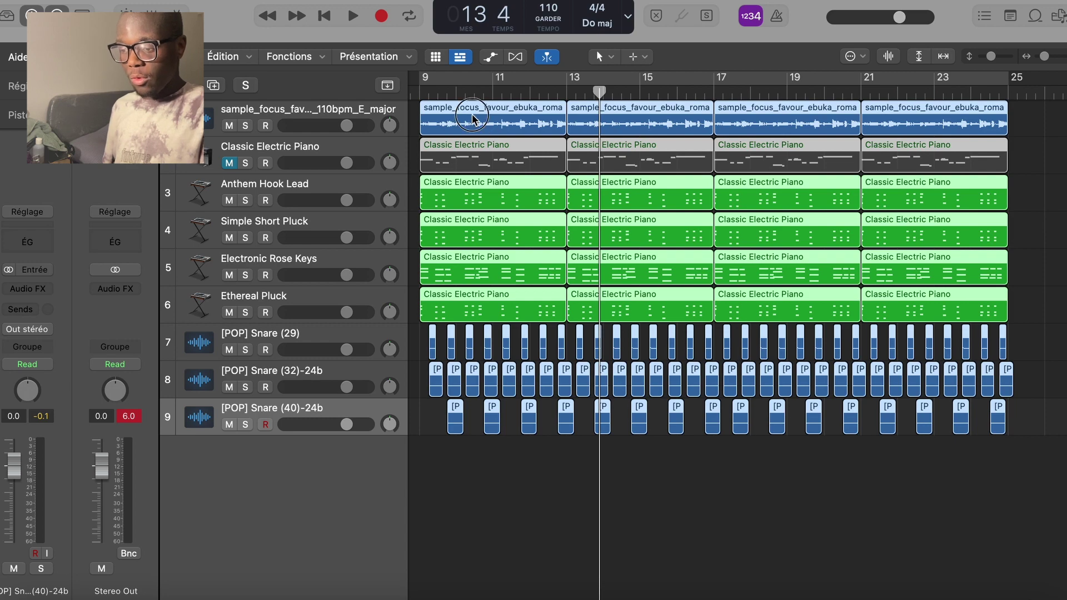
drag(495, 134, 838, 243)
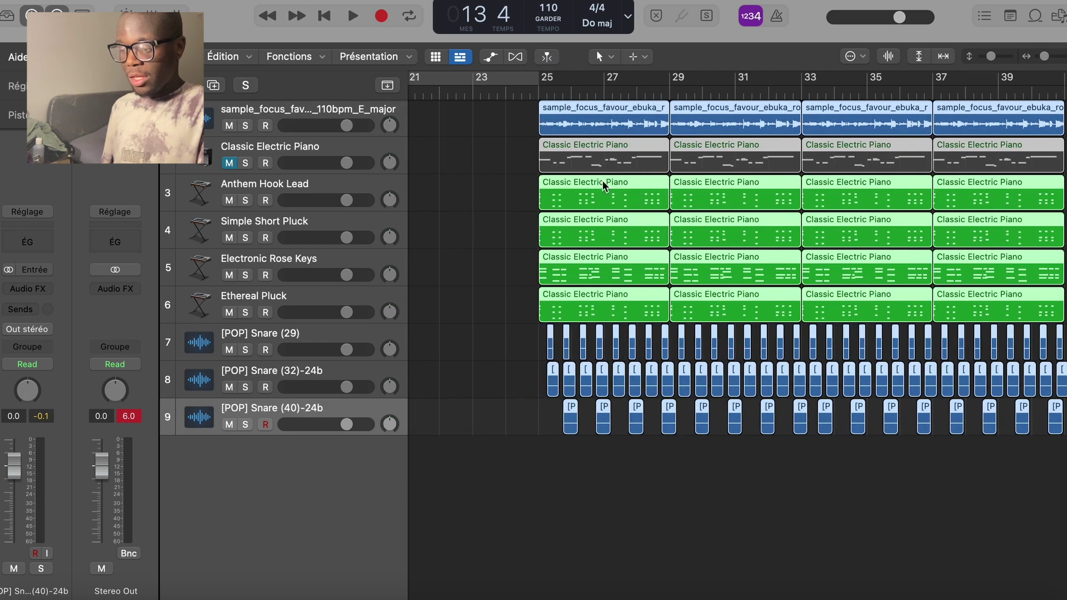
click(468, 258)
Copy the first two guitar melody sample regions to bars 9 through 16
scroll(468, 259, down, 5)
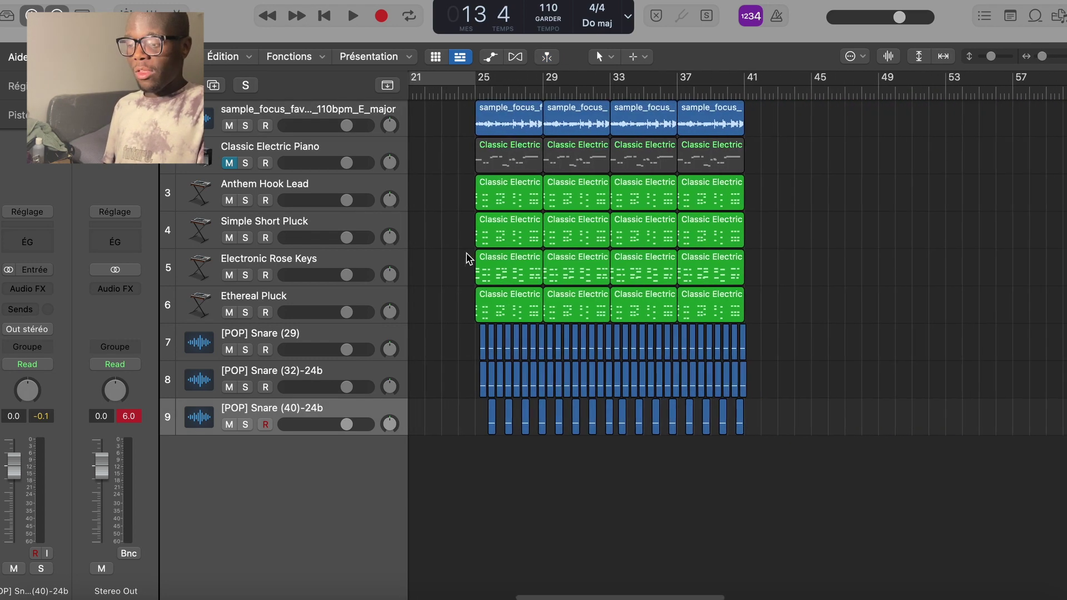
click(693, 120)
drag(692, 120, 855, 136)
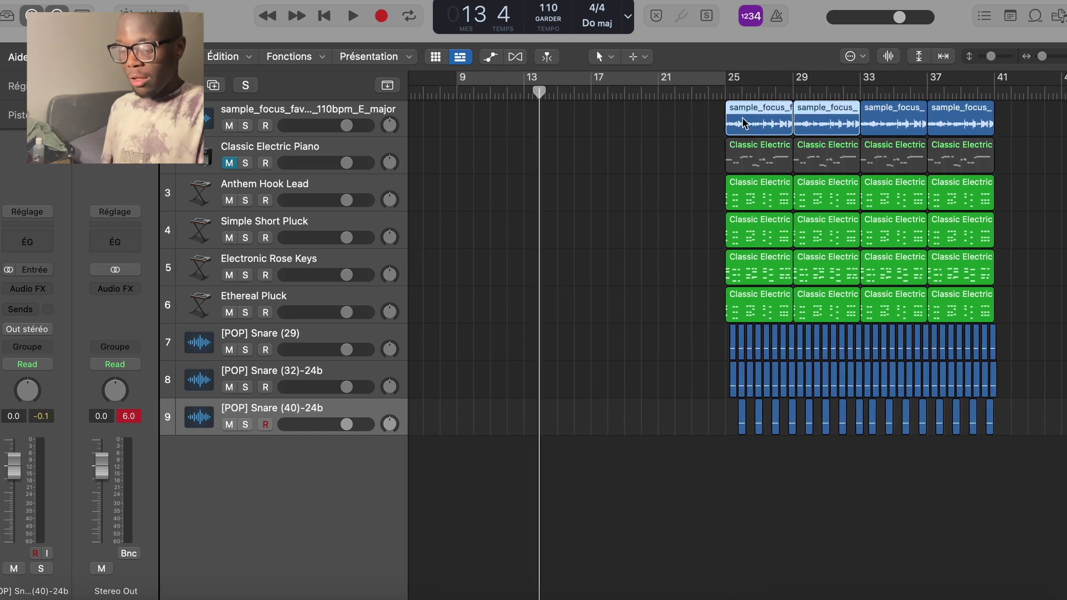
key(super+c)
key(super+v)
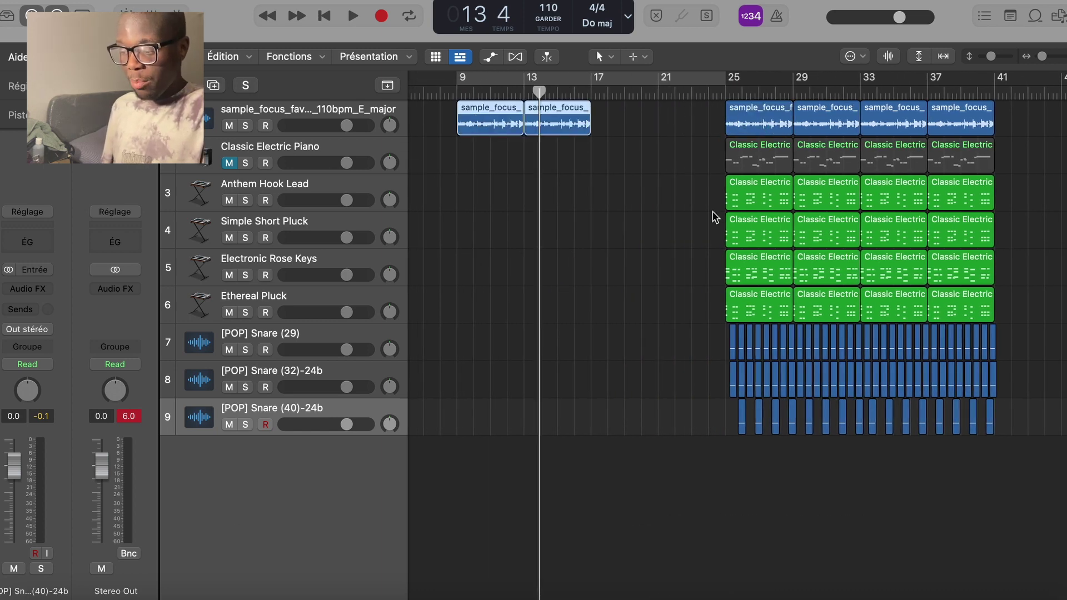
Copy the Anthem Hook Lead and Simple Short Pluck regions to bar 17 and duplicate them at bar 21
click(715, 217)
key(super+v)
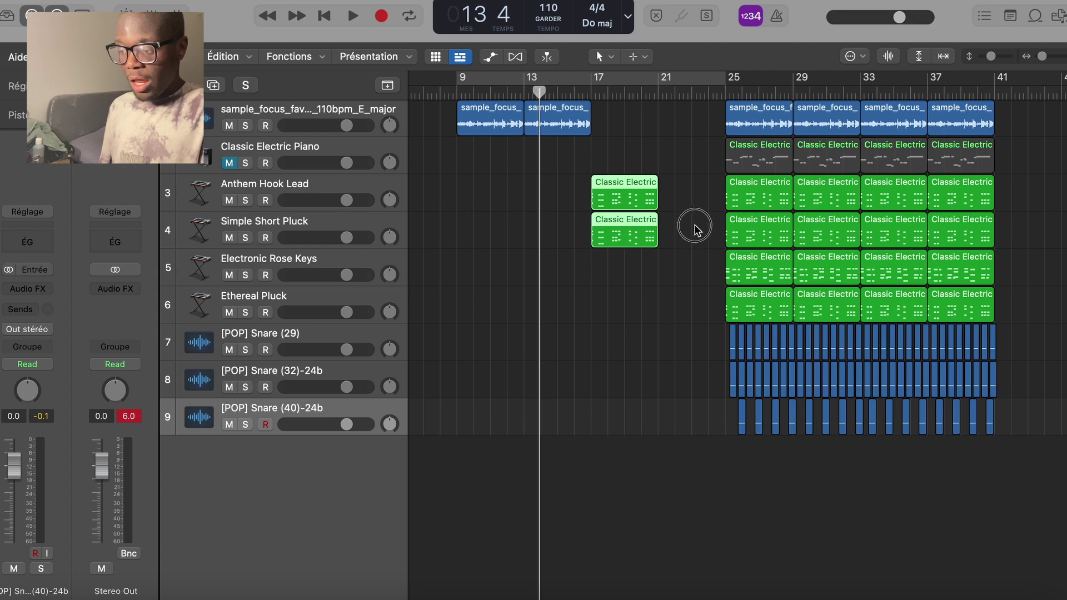
drag(625, 222, 692, 219)
Layer the [POP] Snap (4) and [POP] Snap (8) samples from Finder's [POP] Snaps folder on two new audio tracks
click(661, 350)
key(space)
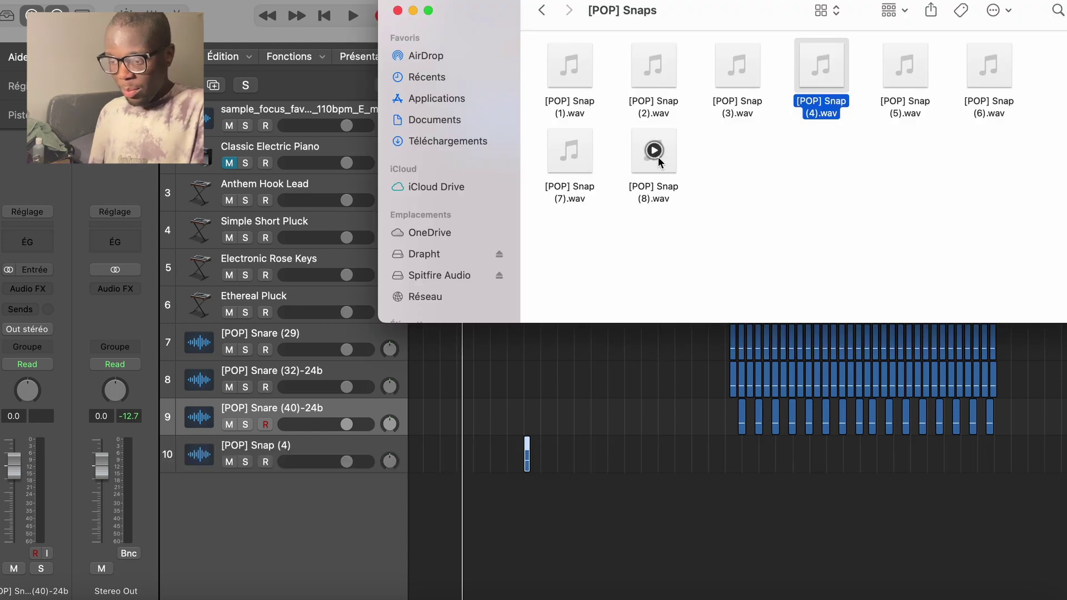
drag(658, 158, 608, 287)
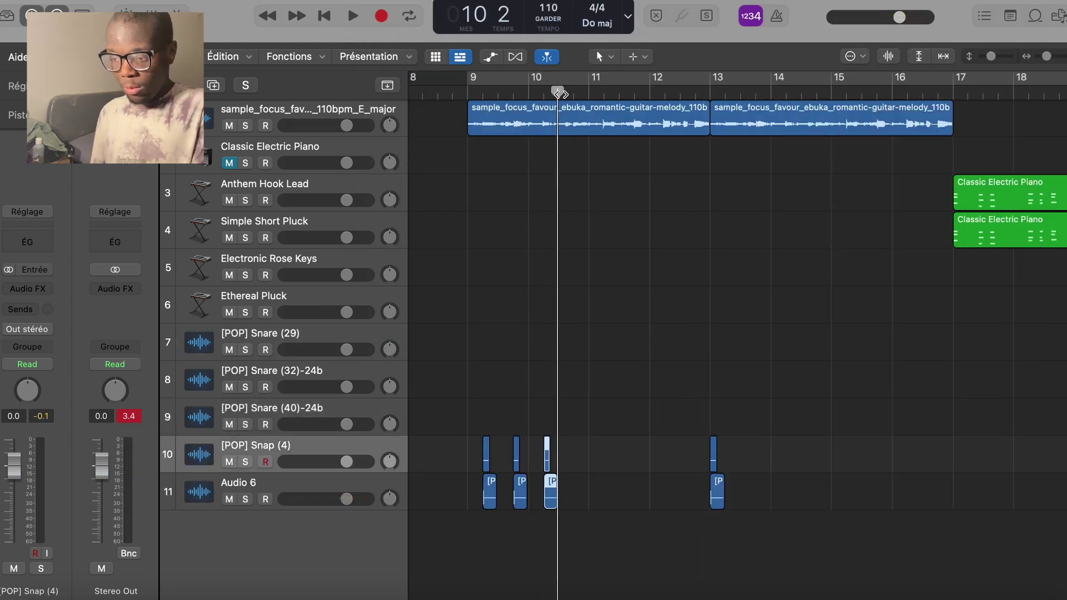
Paste a pair of snap hits on beat 4 of bar 10 and delete the stray pair at bar 13
drag(559, 94, 575, 96)
key(super+v)
drag(814, 525, 662, 431)
key(Delete)
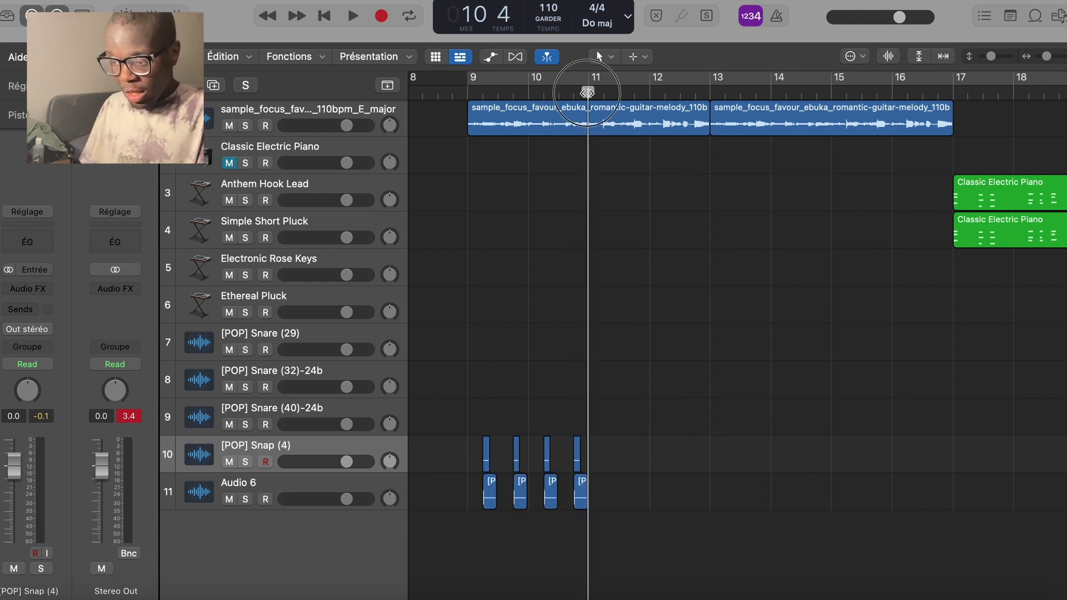
Copy the snap pattern into bars 11 and 12, and copy the full four-bar pattern to bars 13 through 16
drag(588, 92, 600, 95)
key(super+v)
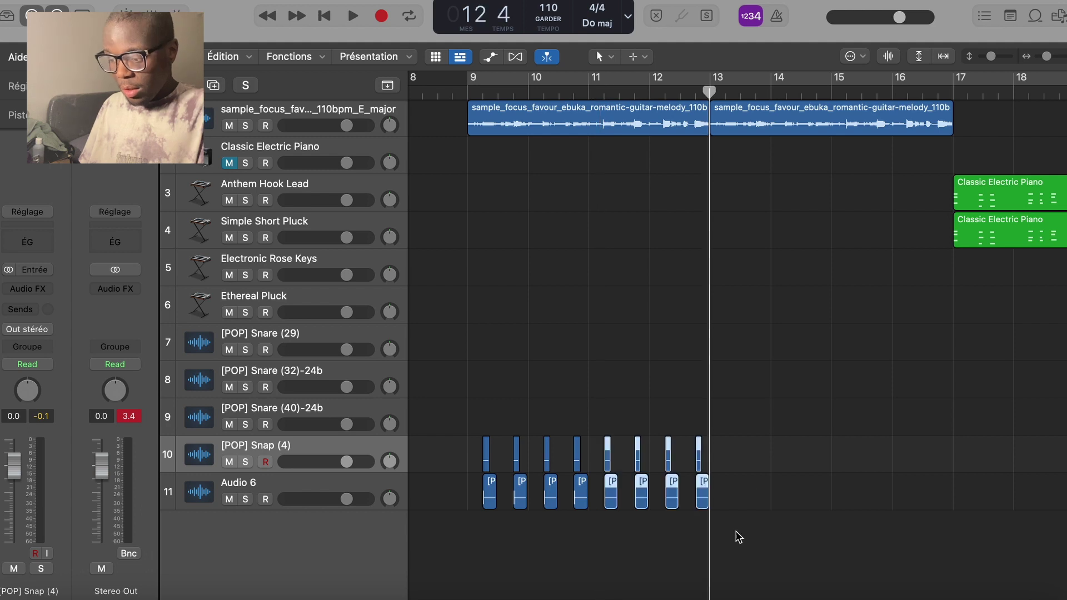
drag(736, 546, 457, 389)
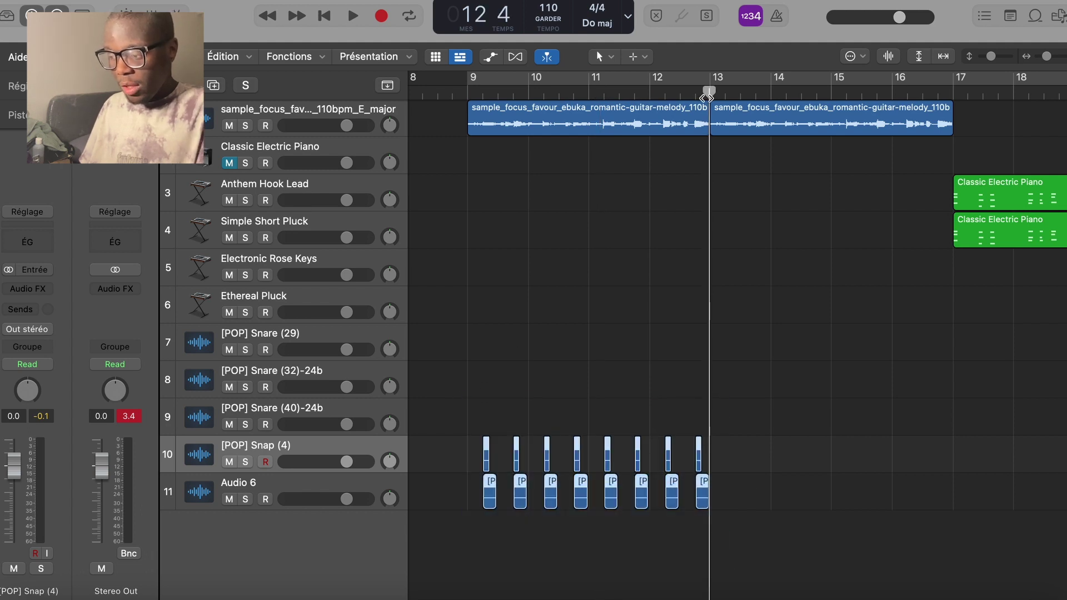
drag(709, 92, 725, 90)
key(super+v)
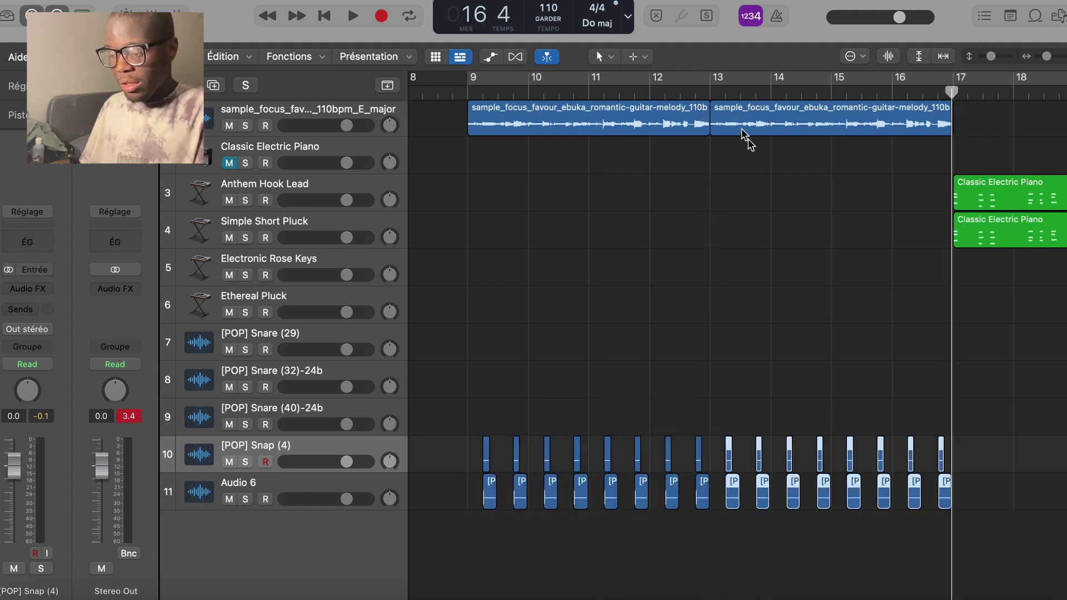
key(super+Left)
key(super+Left)
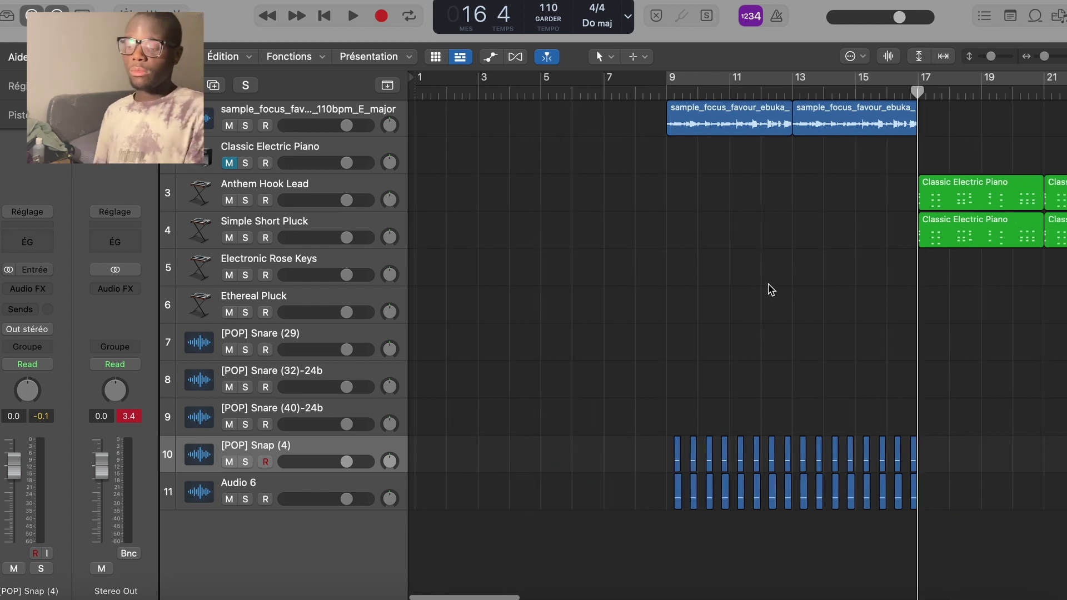
Play the snap section from bar 9, and add the [POP] Clap (33) sample near bar 17 on a new track below [POP] Clap (2)
click(667, 92)
key(space)
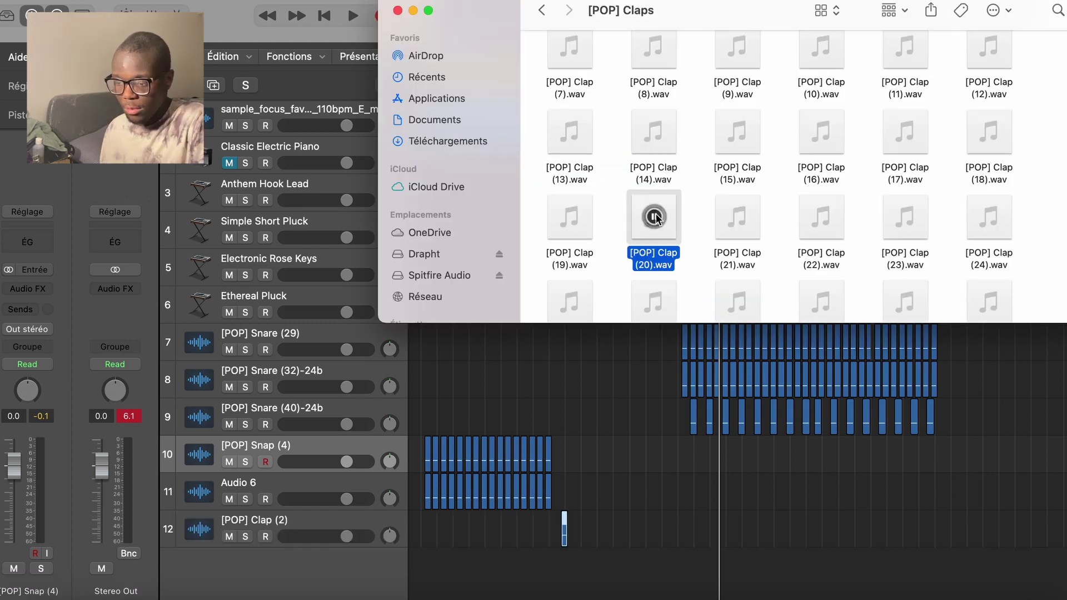
key(Left)
drag(737, 260, 566, 562)
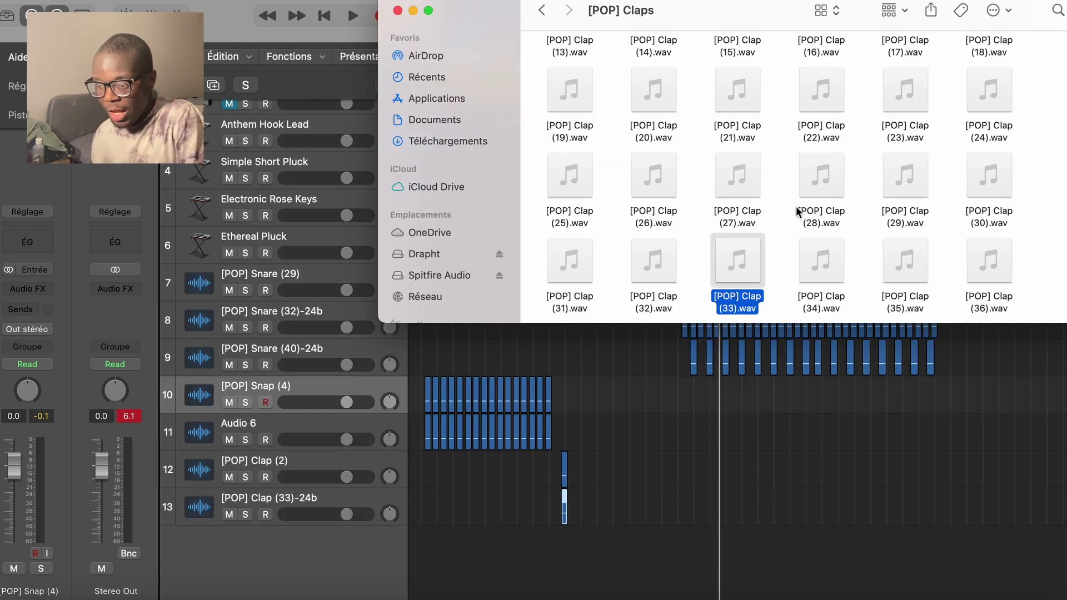
scroll(800, 210, up, 3)
click(904, 115)
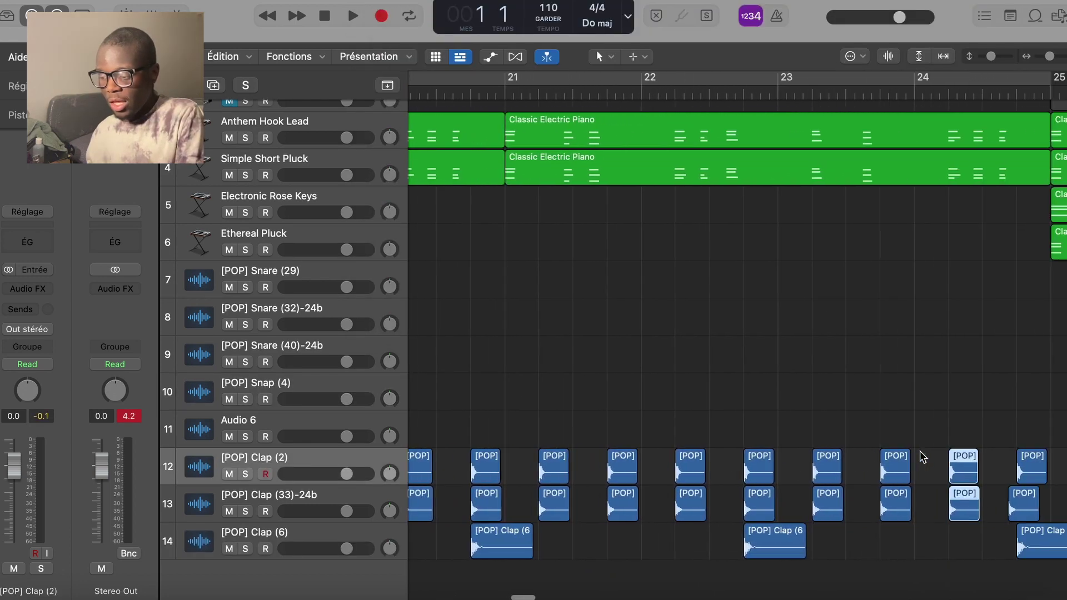
Remove the clap pair on beat 2 of bar 24 and shift the last [POP] Clap (33) hit slightly earlier, checking playback into bar 25
scroll(923, 457, right, 5)
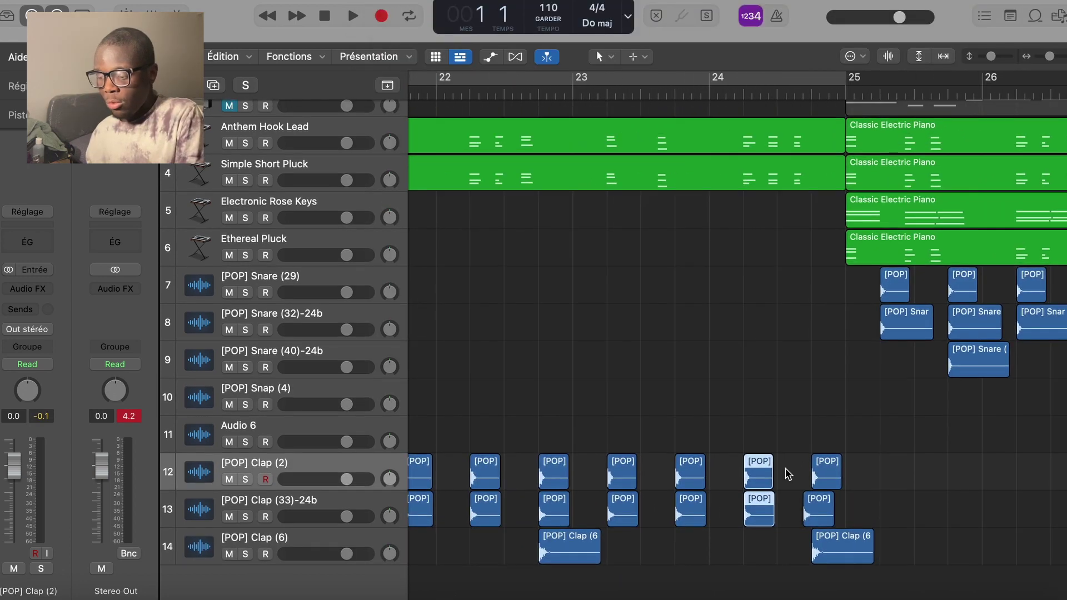
click(711, 92)
key(space)
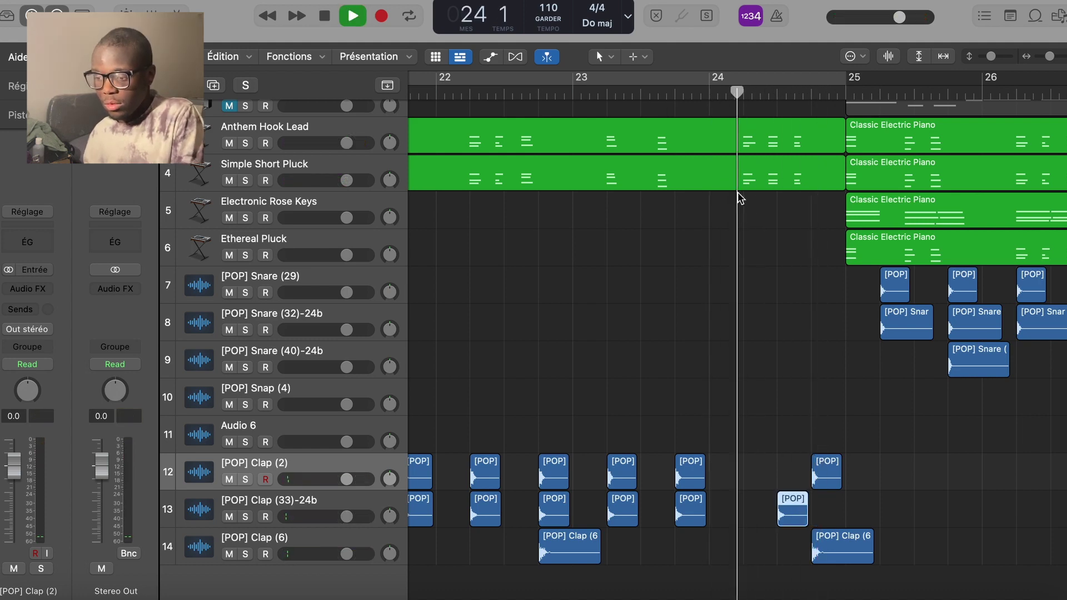
key(space)
key(super+z)
key(space)
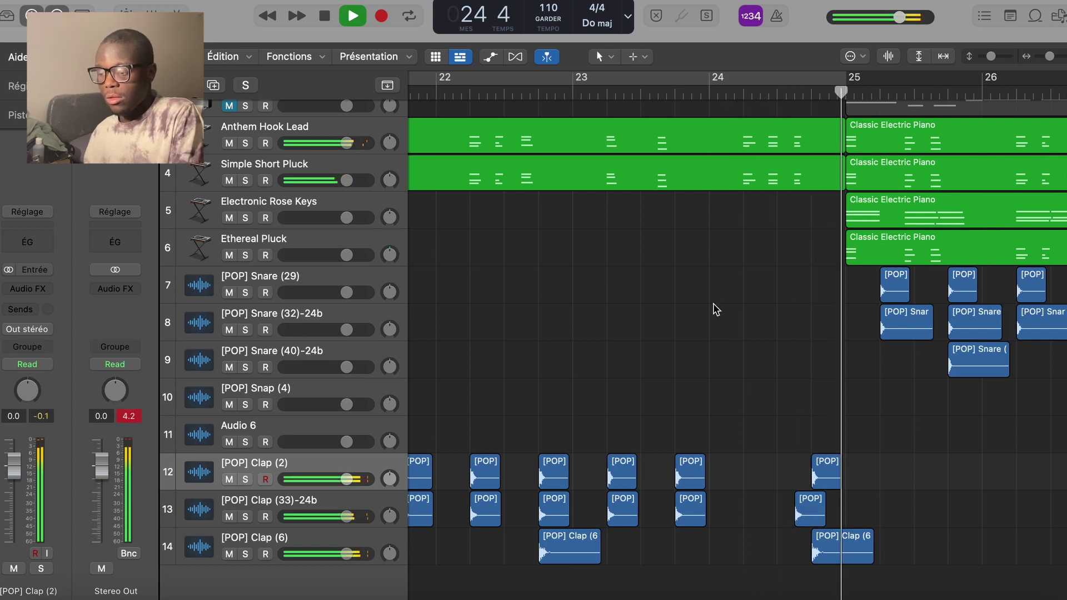
key(space)
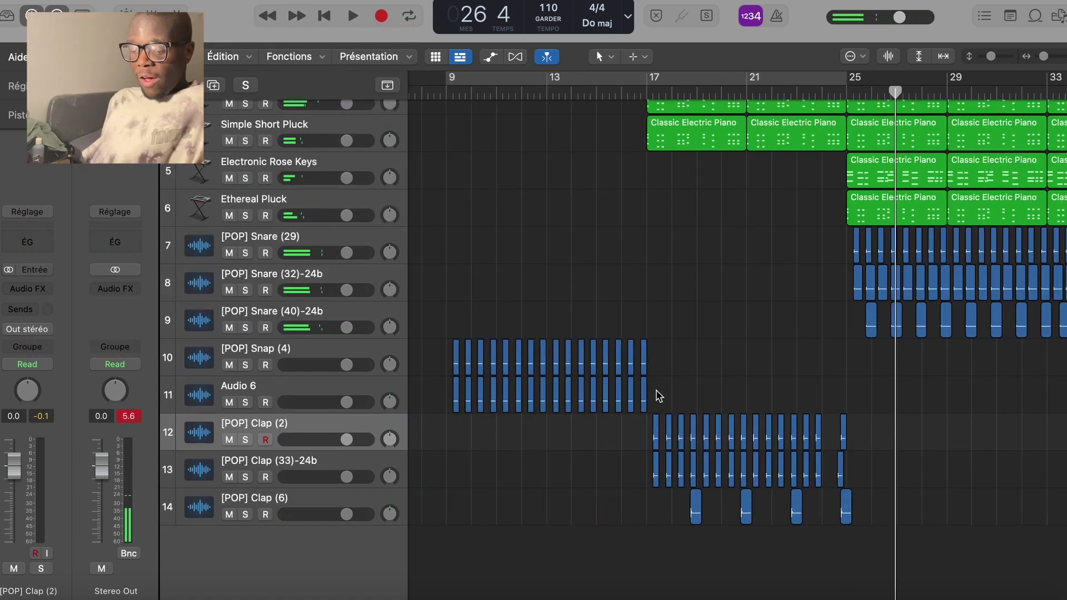
Create a new software instrument track with Sampler below the [POP] Clap (6) track
click(328, 491)
key(alt+super+n)
click(742, 451)
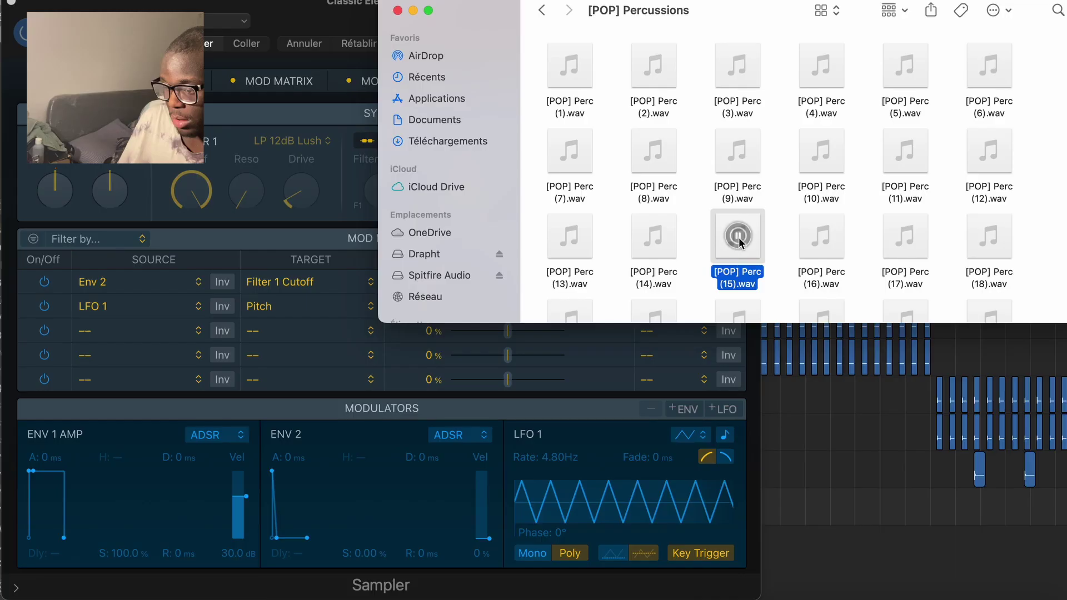
Load the [POP] Perc (15), [POP] Perc (13) and [POP] Perc (35) samples from Finder's [POP] Percussions folder as Sampler zones from C3 upward
scroll(564, 161, down, 1)
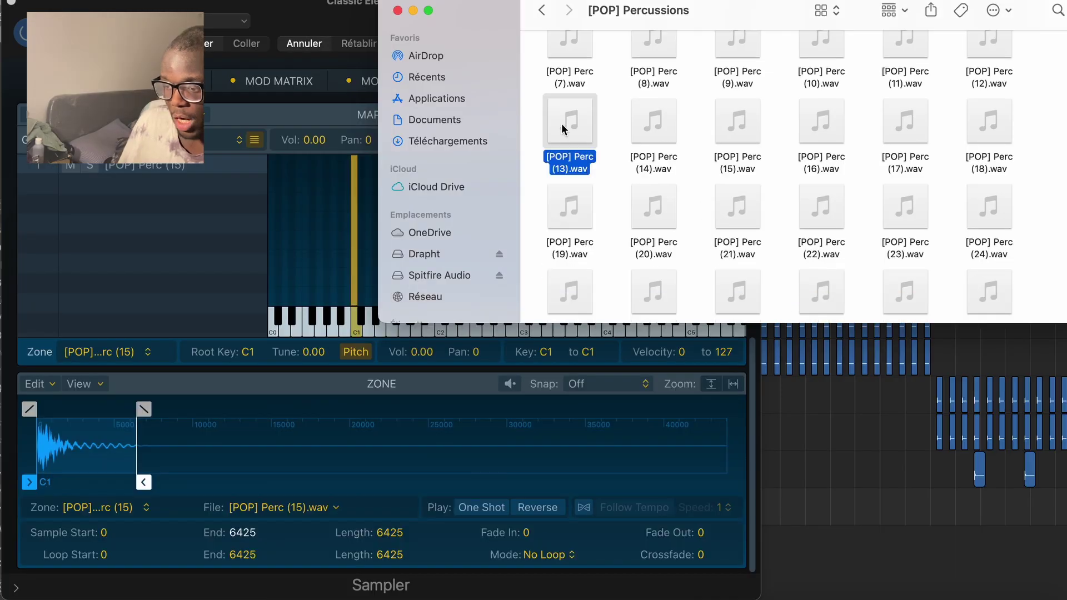
drag(563, 139, 423, 261)
scroll(904, 276, down, 3)
click(904, 276)
scroll(862, 255, down, 2)
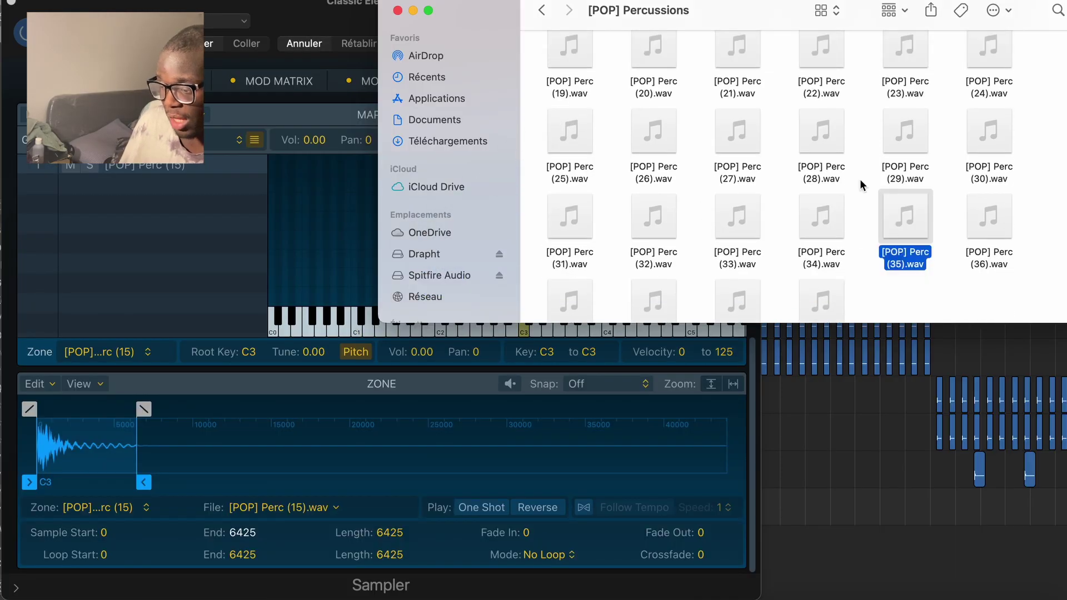
drag(776, 15, 914, 21)
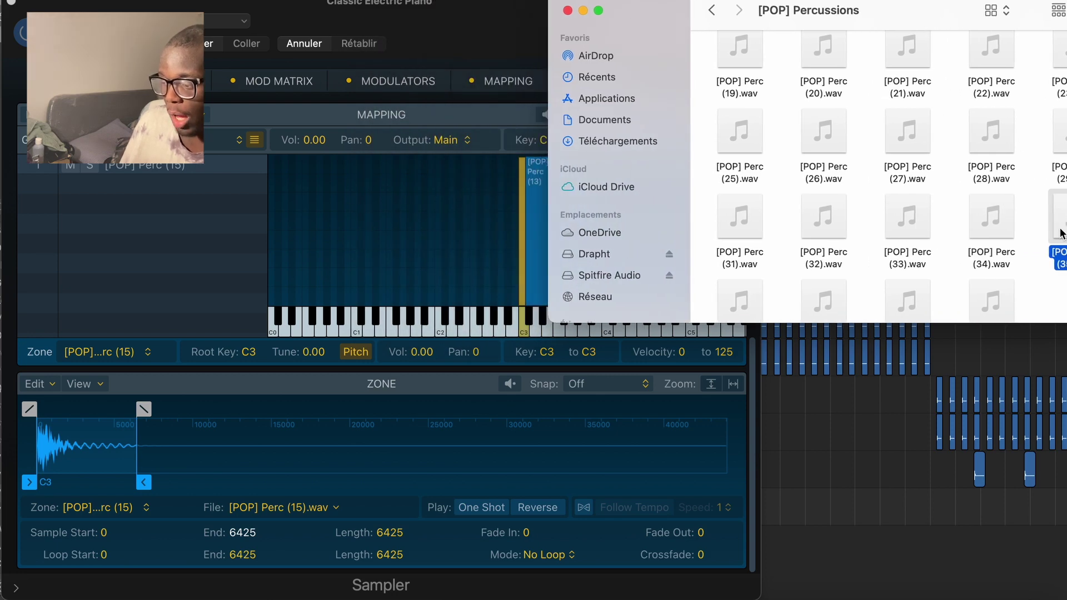
drag(1062, 232, 534, 277)
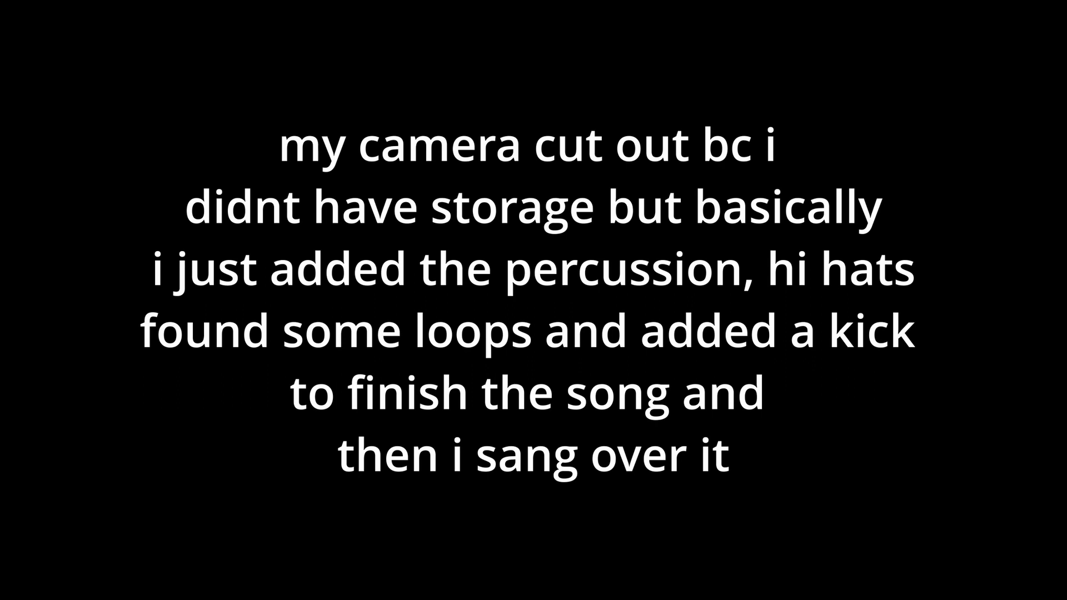